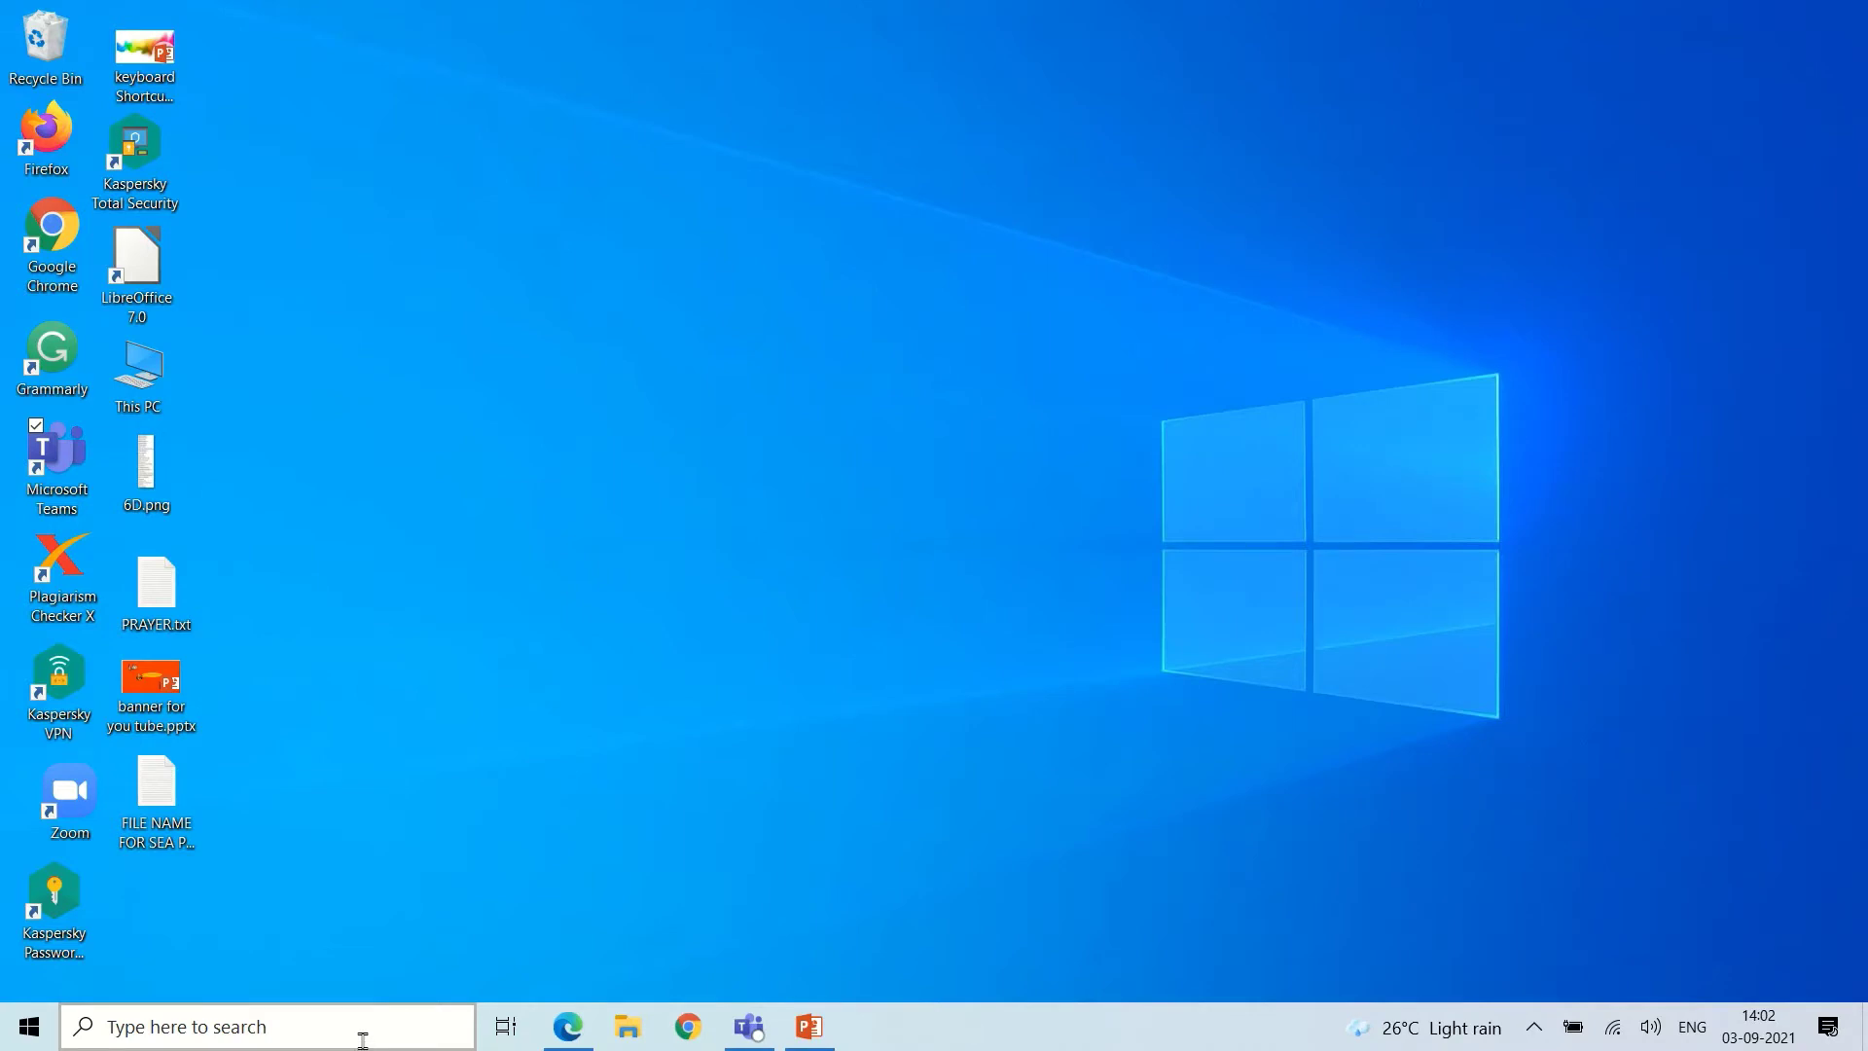
Search Windows for 'libre' to bring up LibreOffice Impress.
left_click(362, 1039)
type("libre")
Launch LibreOffice Impress and cancel the template dialog to get a plain 16:9 presentation.
left_click(547, 568)
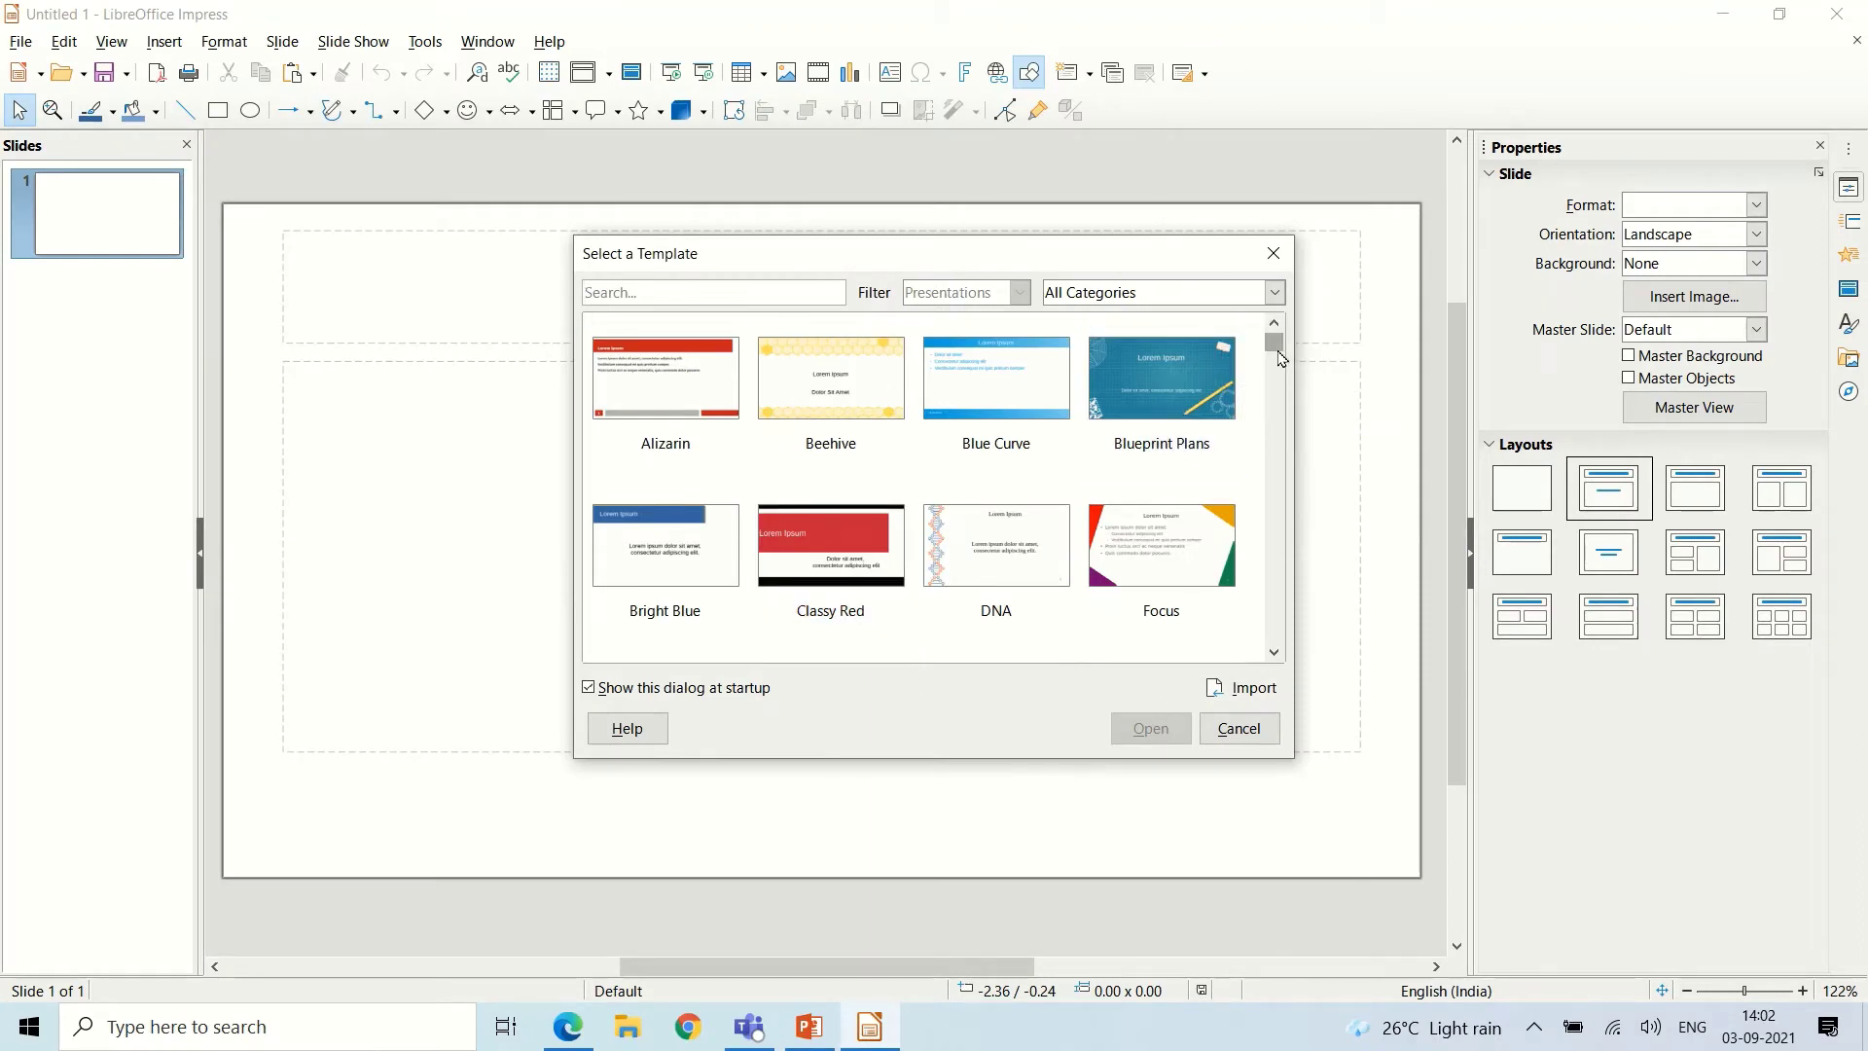
scroll(1281, 361, "down", 2)
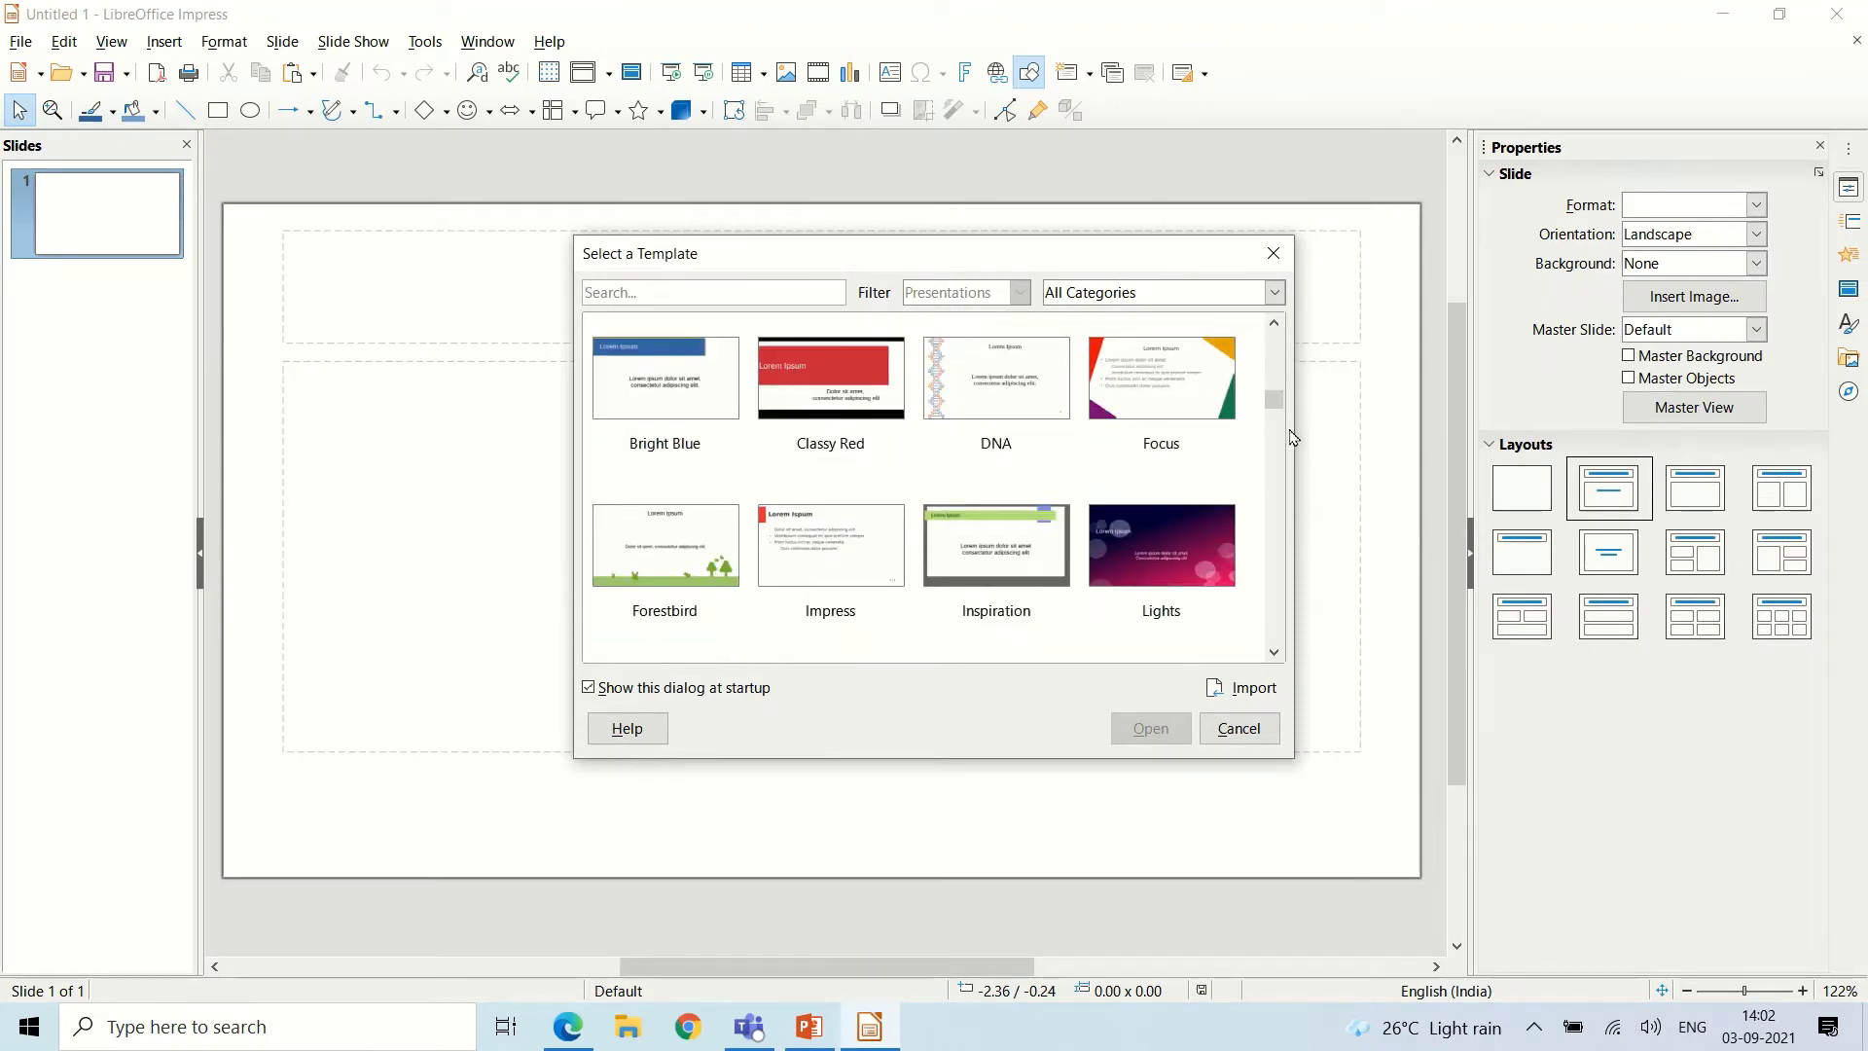
left_click(1251, 741)
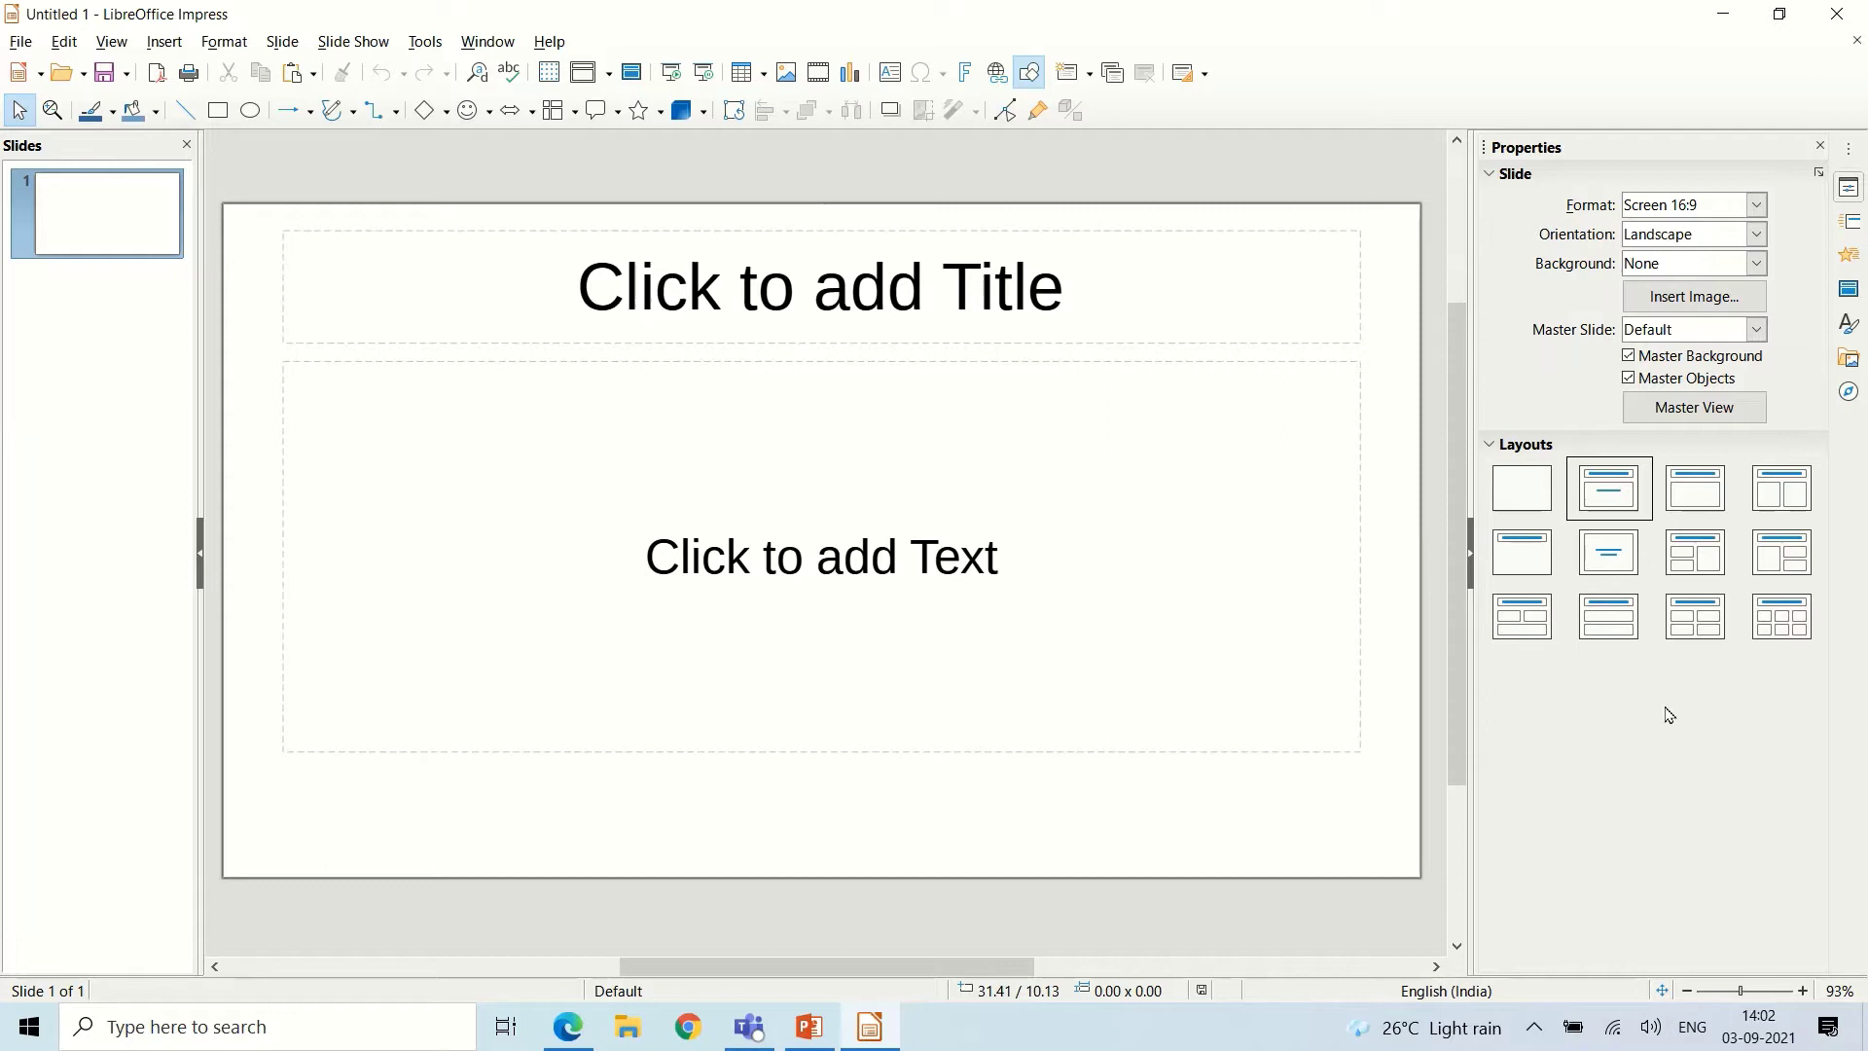
Apply the Blank Slide layout and place a 4.50 × 4.50 cm 3D cube at 5.50/2.50 cm.
left_click(1535, 491)
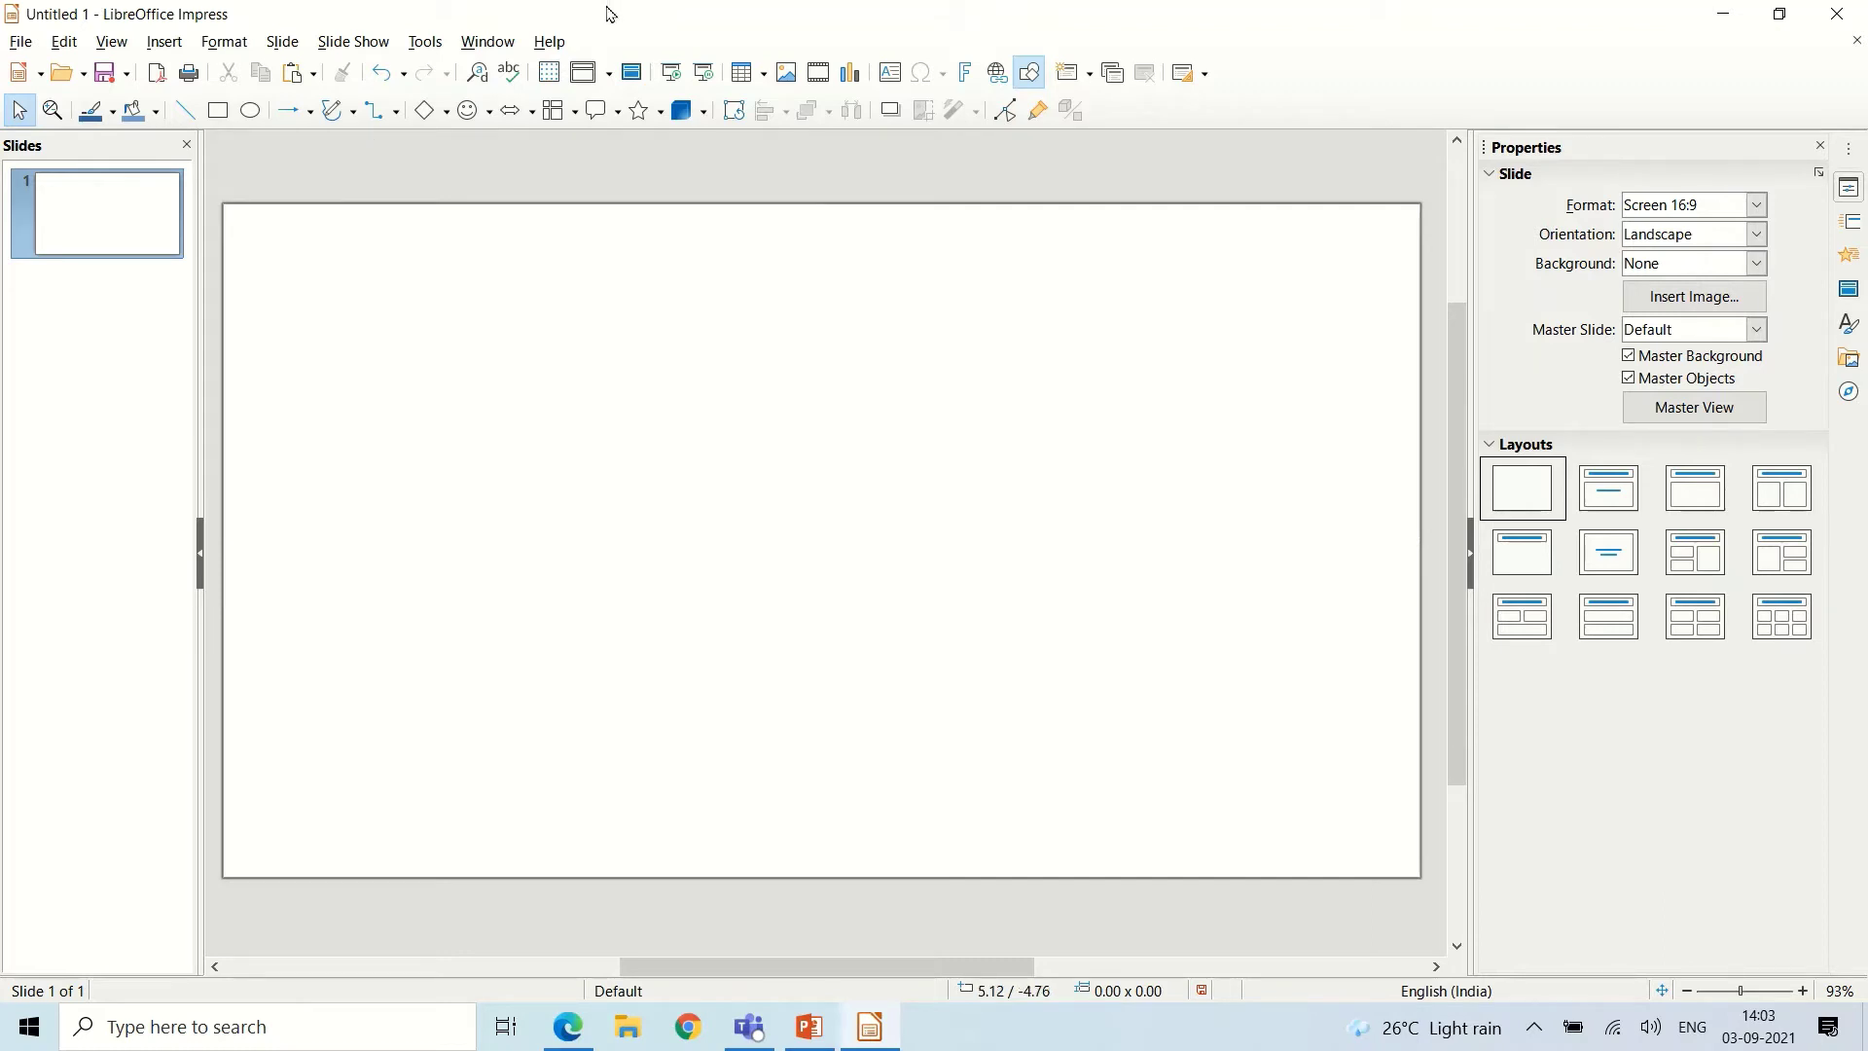
left_click(676, 116)
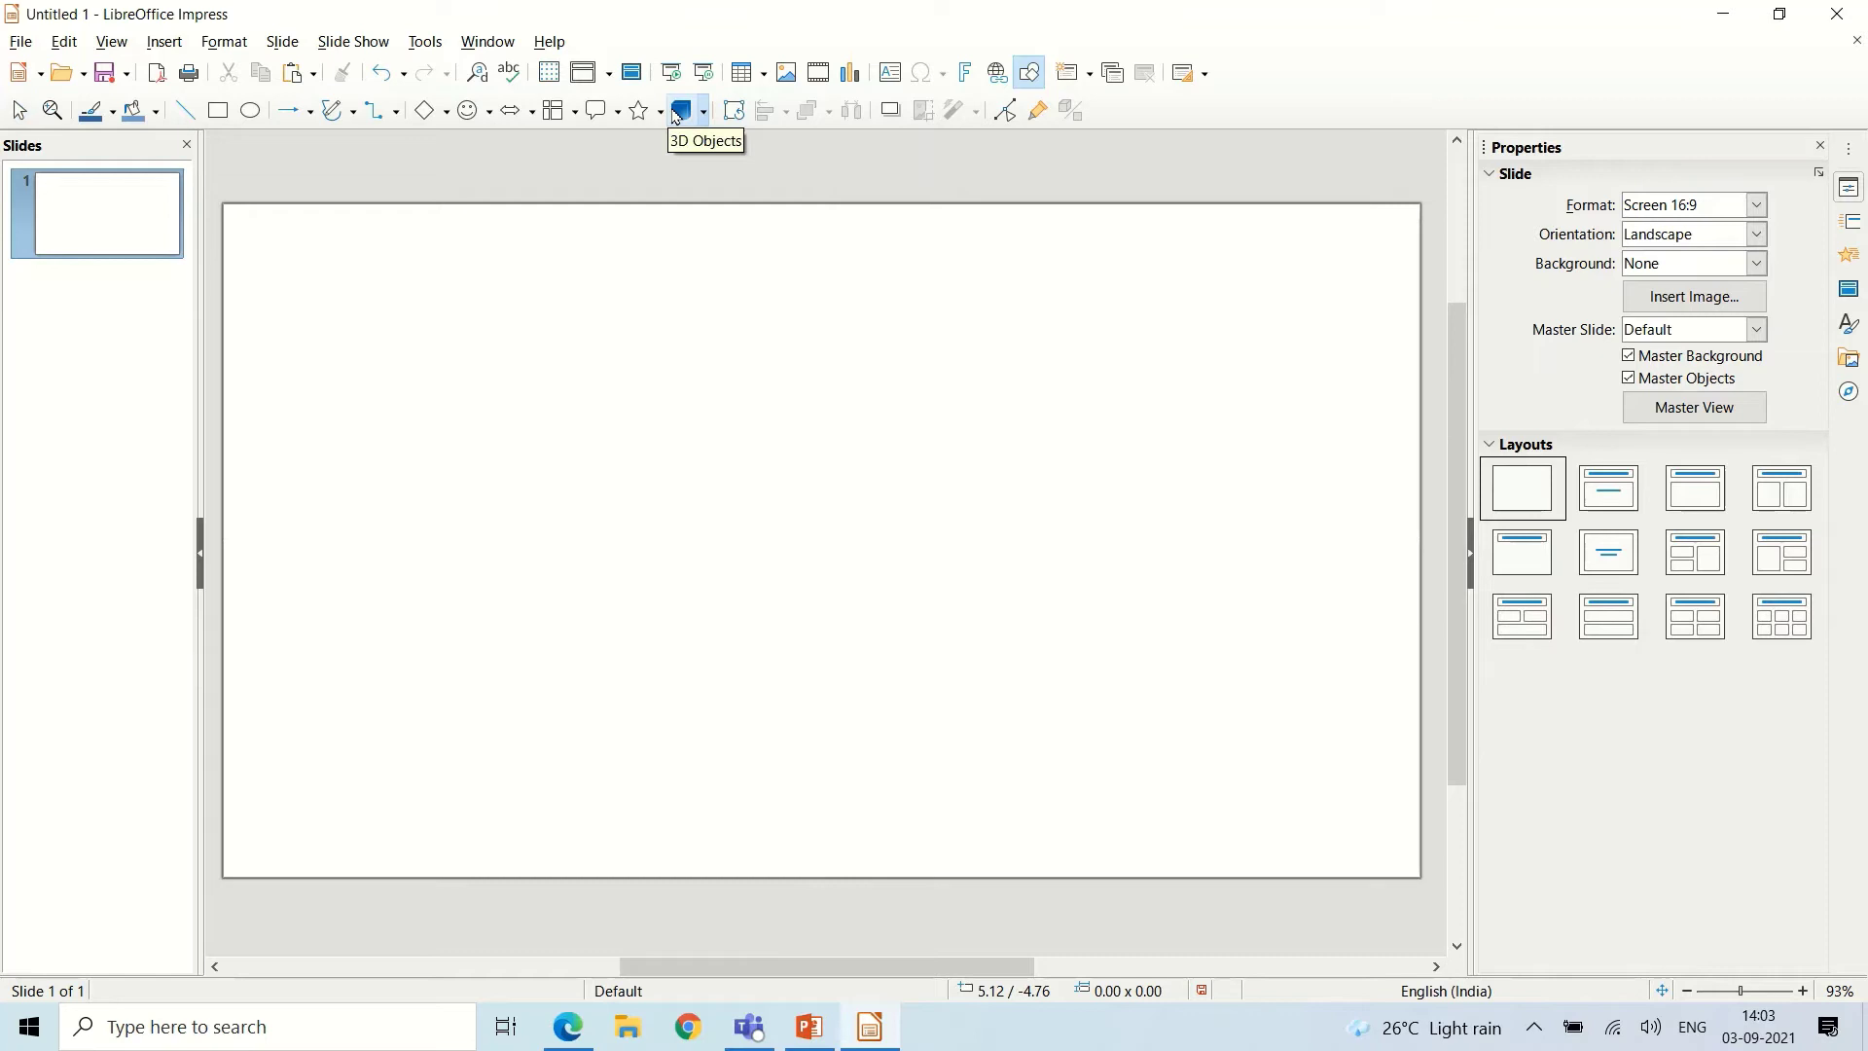
left_click_drag(268, 310, 463, 421)
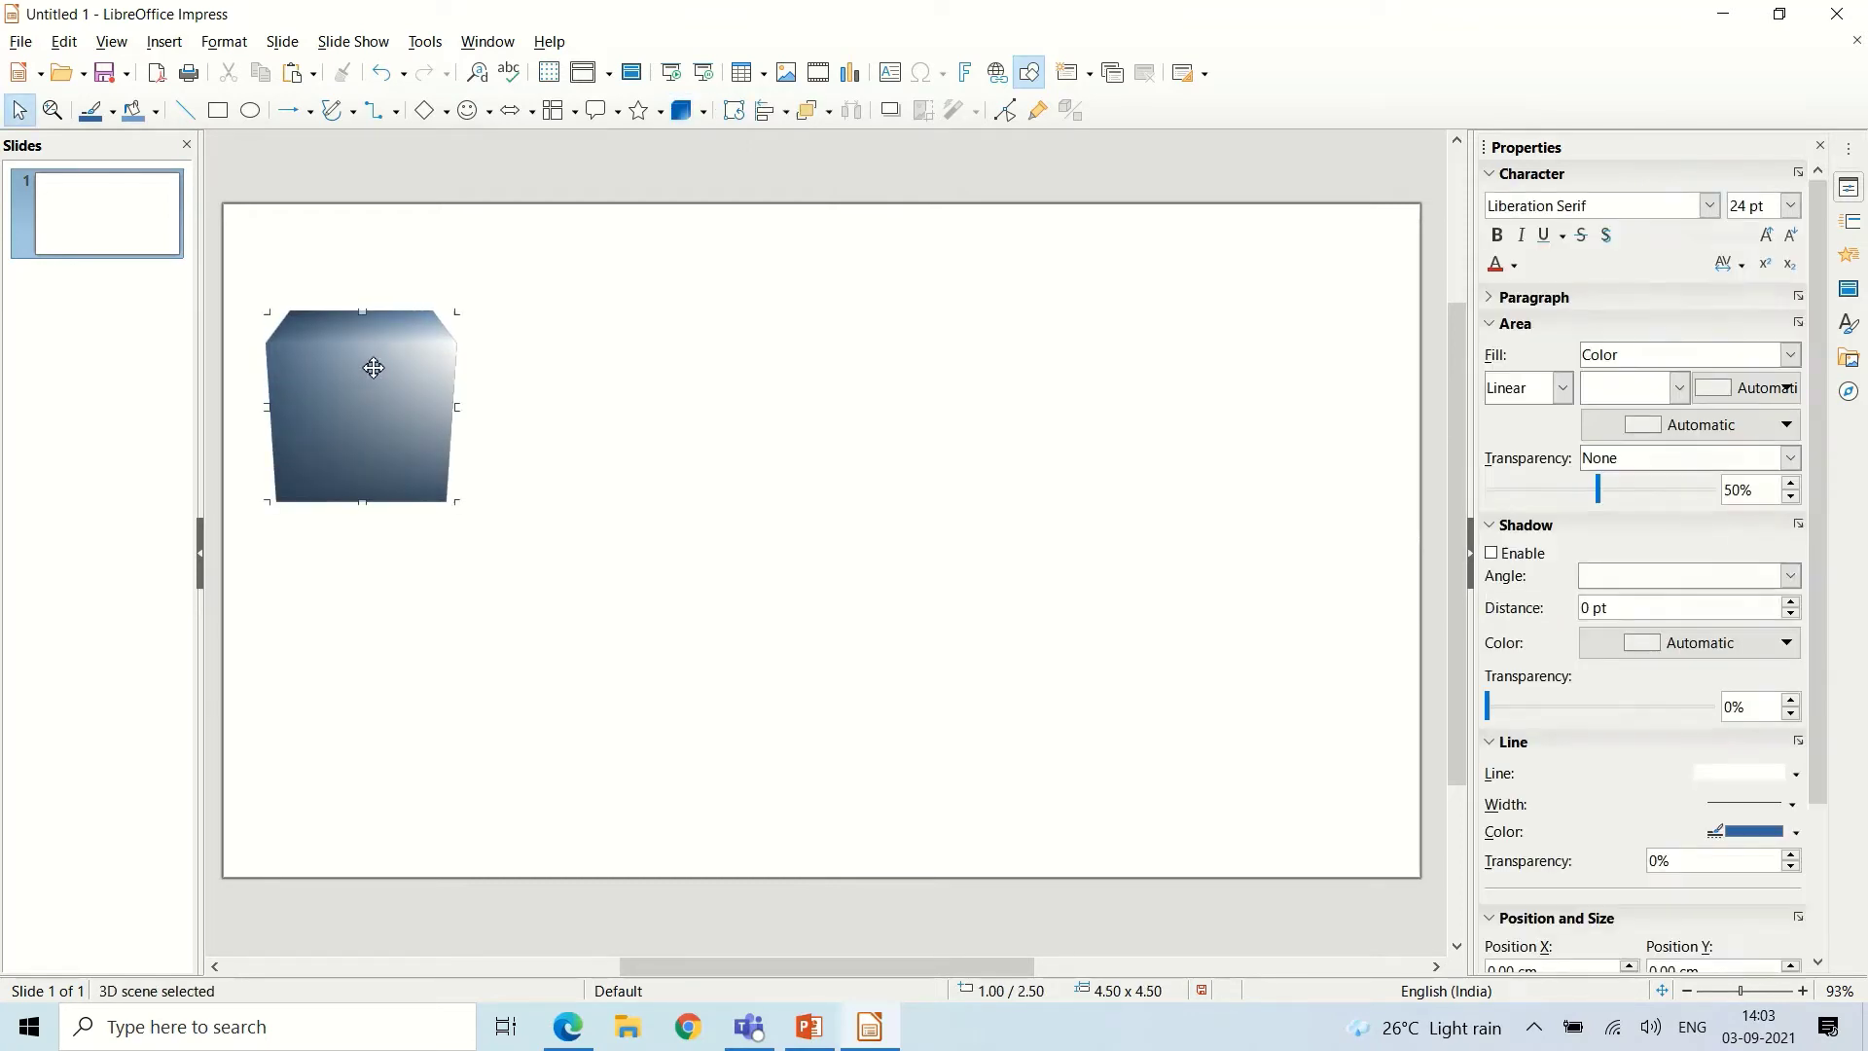
left_click_drag(373, 341, 591, 337)
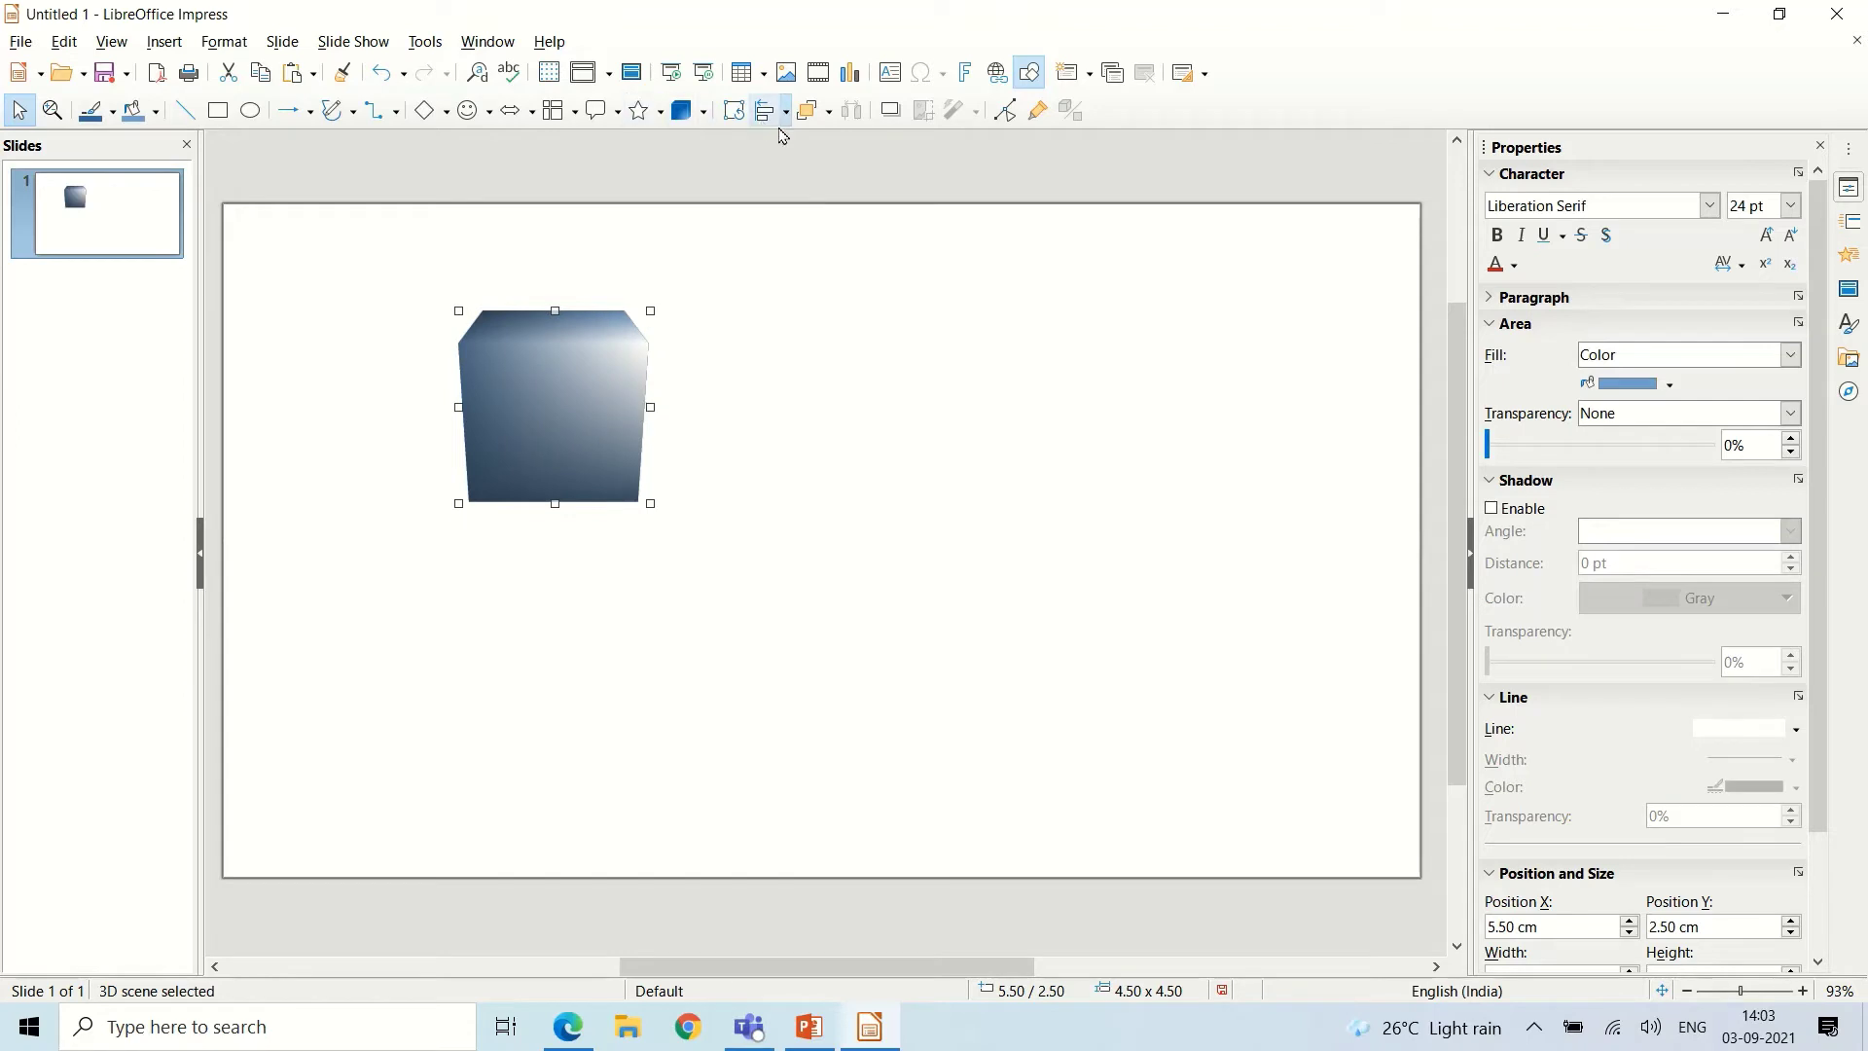
left_click(925, 477)
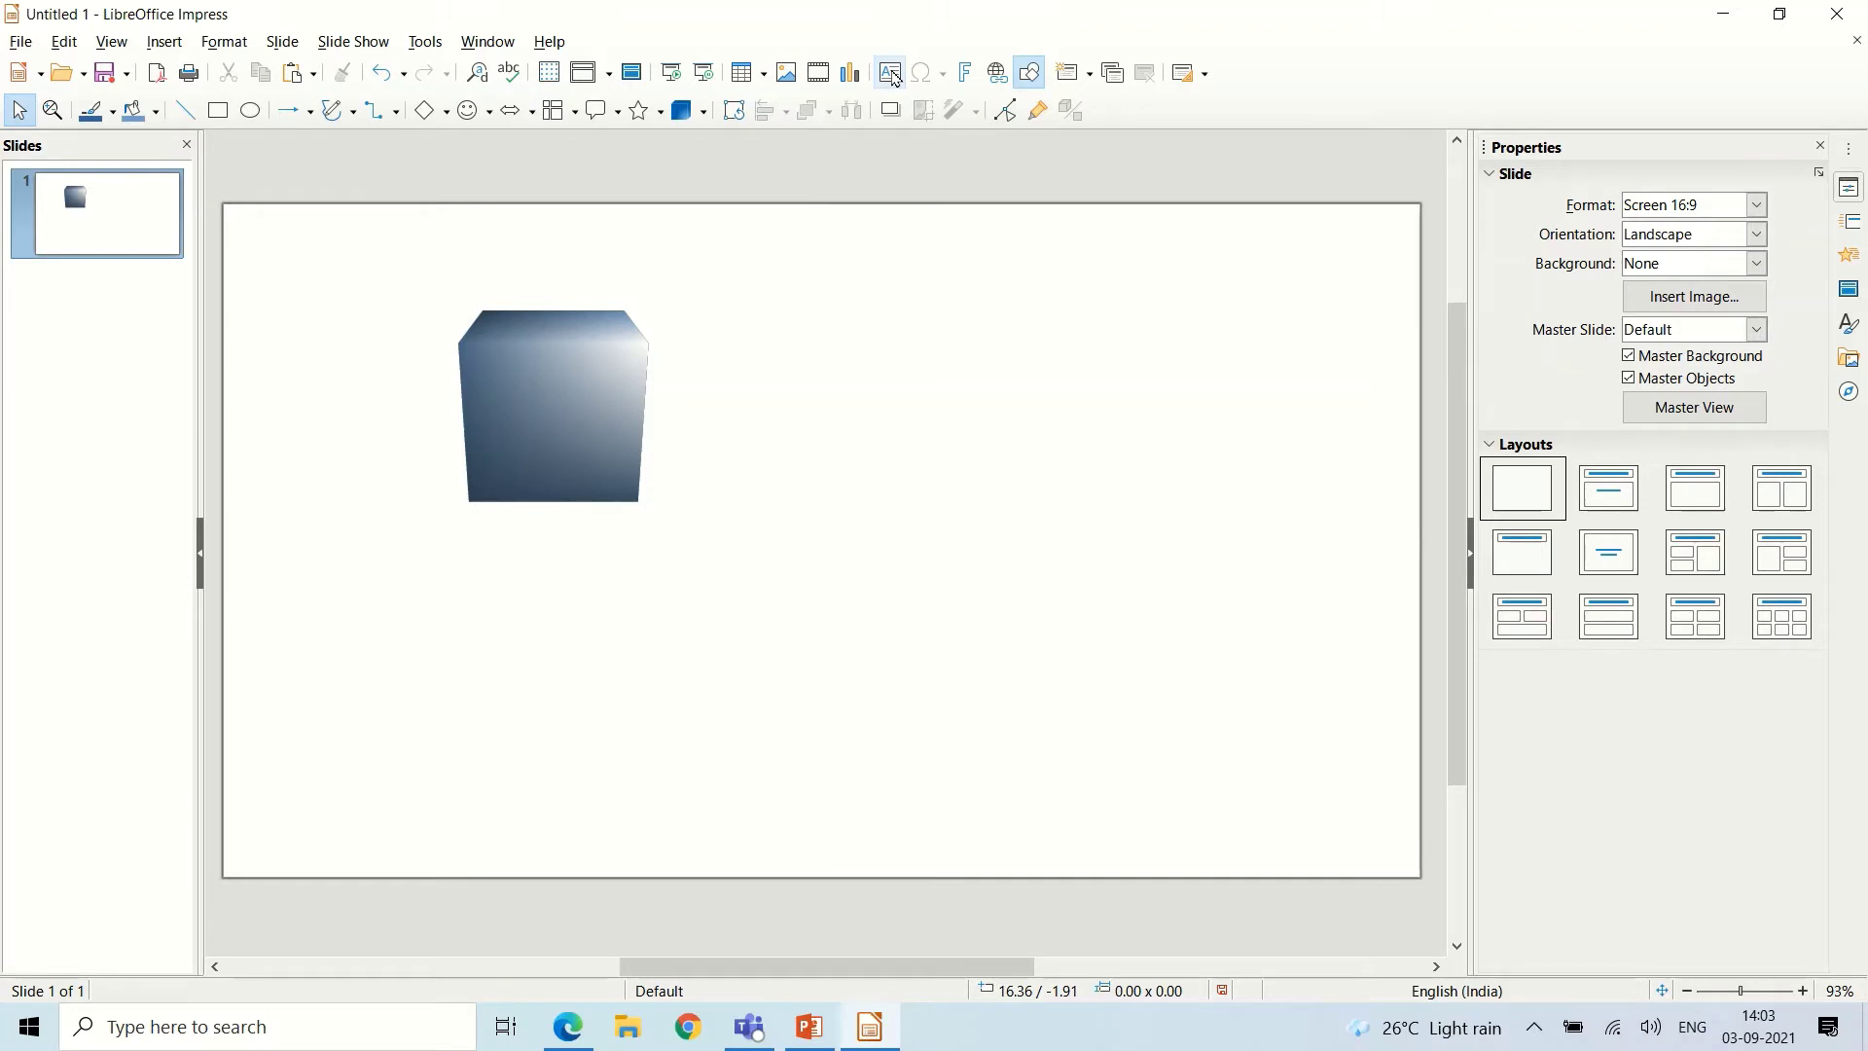
Add a 'PLEASE SUBSCRIBE!' text box at 12.50/5.00 cm to the right of the cube.
left_click(892, 76)
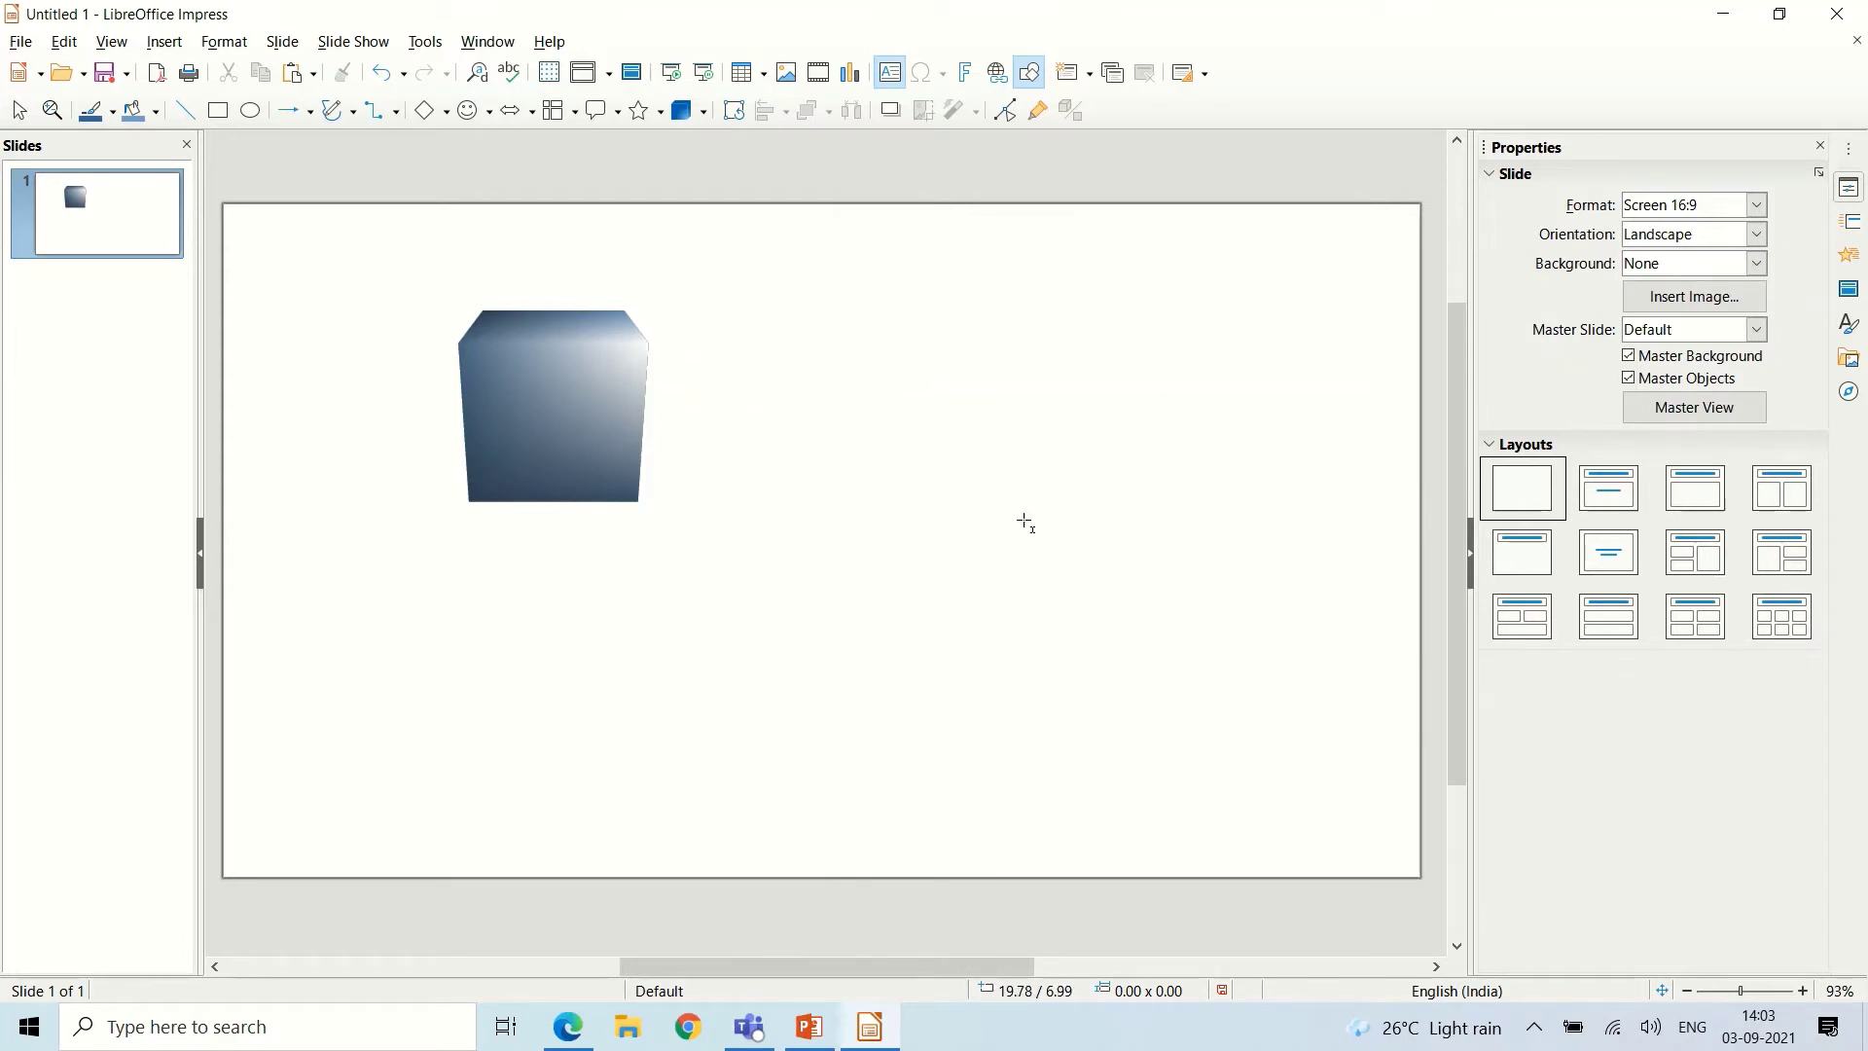
left_click(766, 432)
left_click_drag(767, 432, 1357, 704)
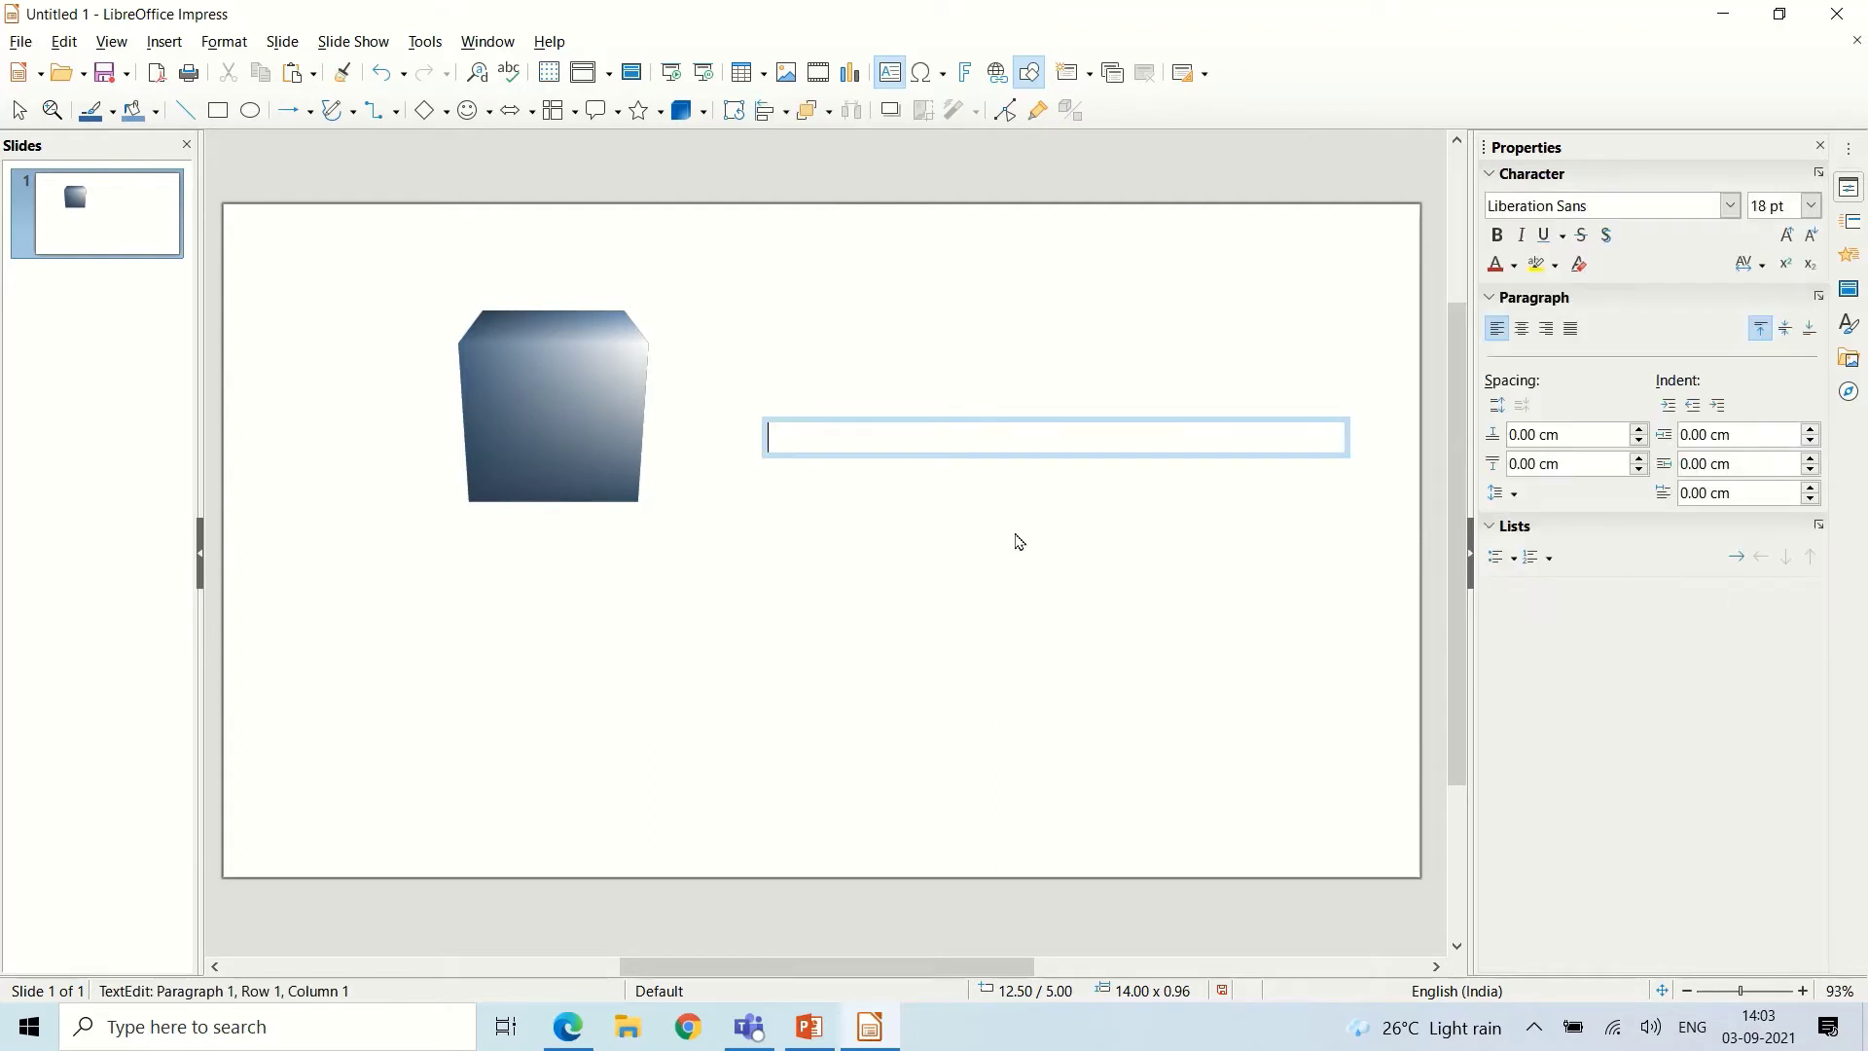
type("PLS")
key("BackSpace")
key("BackSpace")
type("LEASE SUBSC")
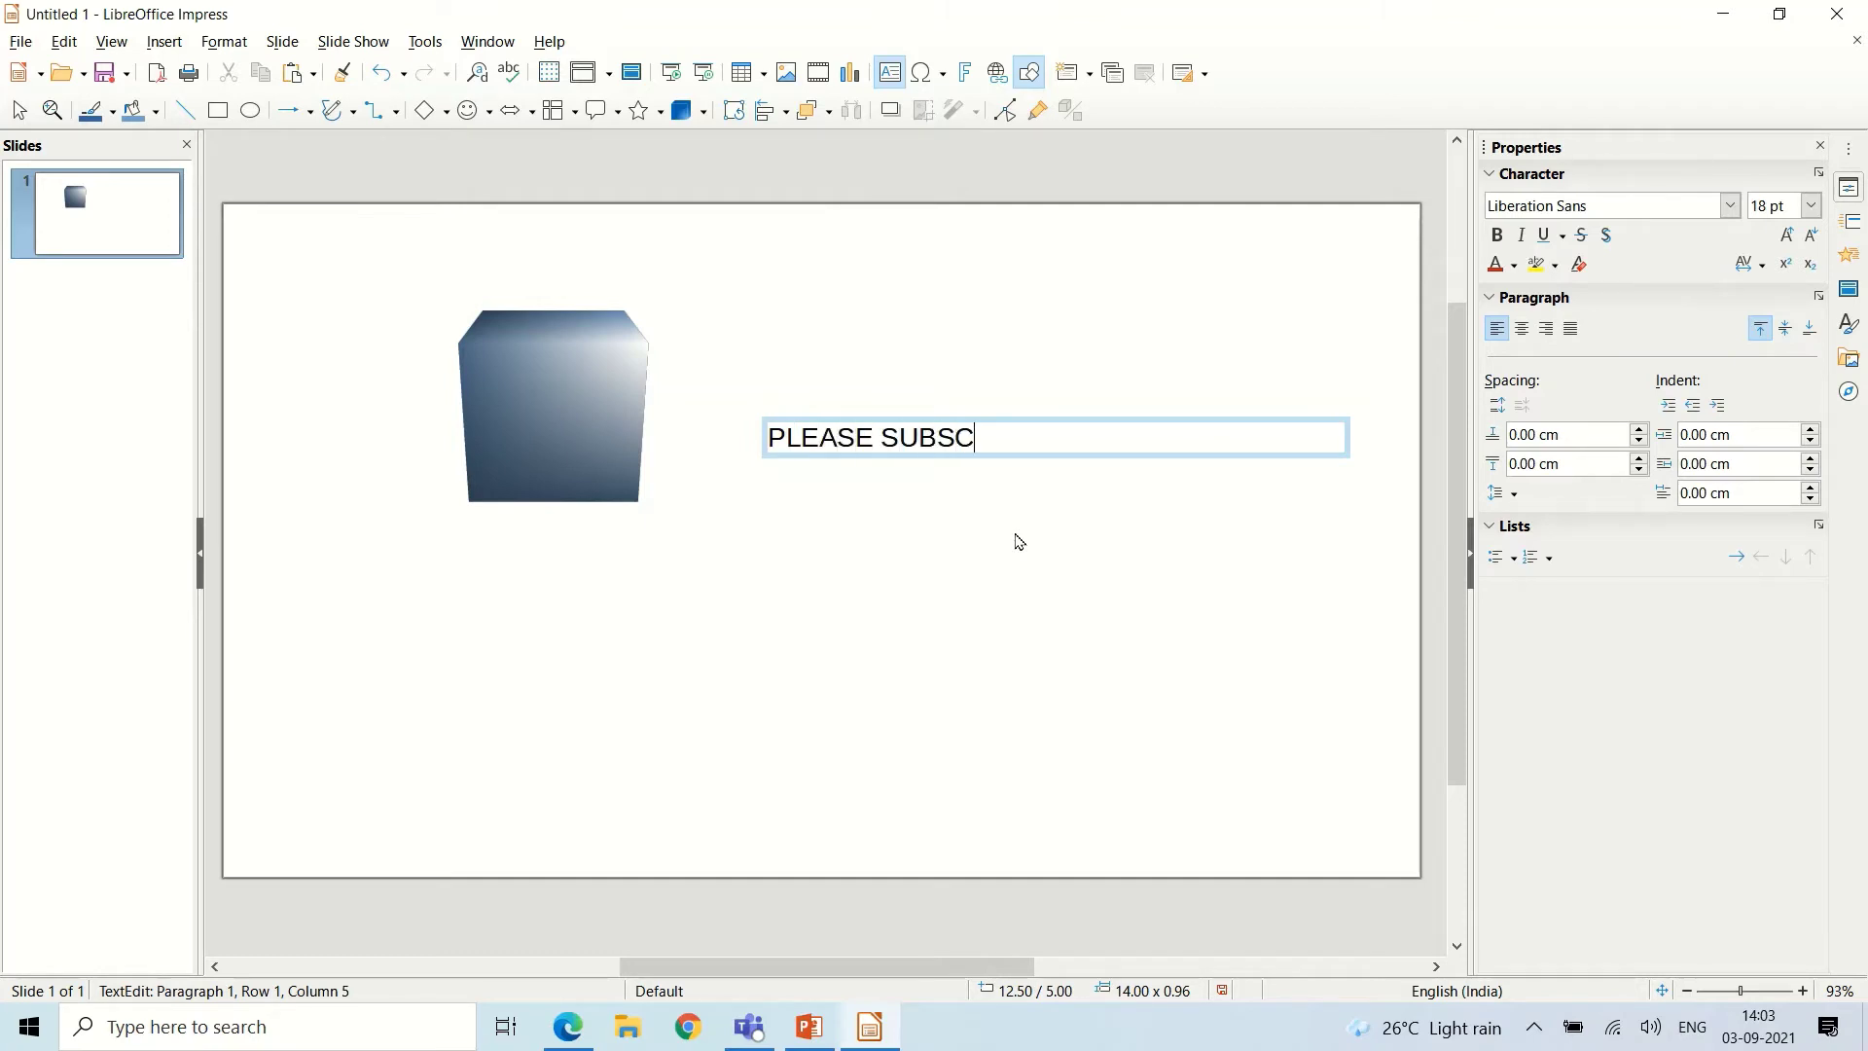
type("RIBE!")
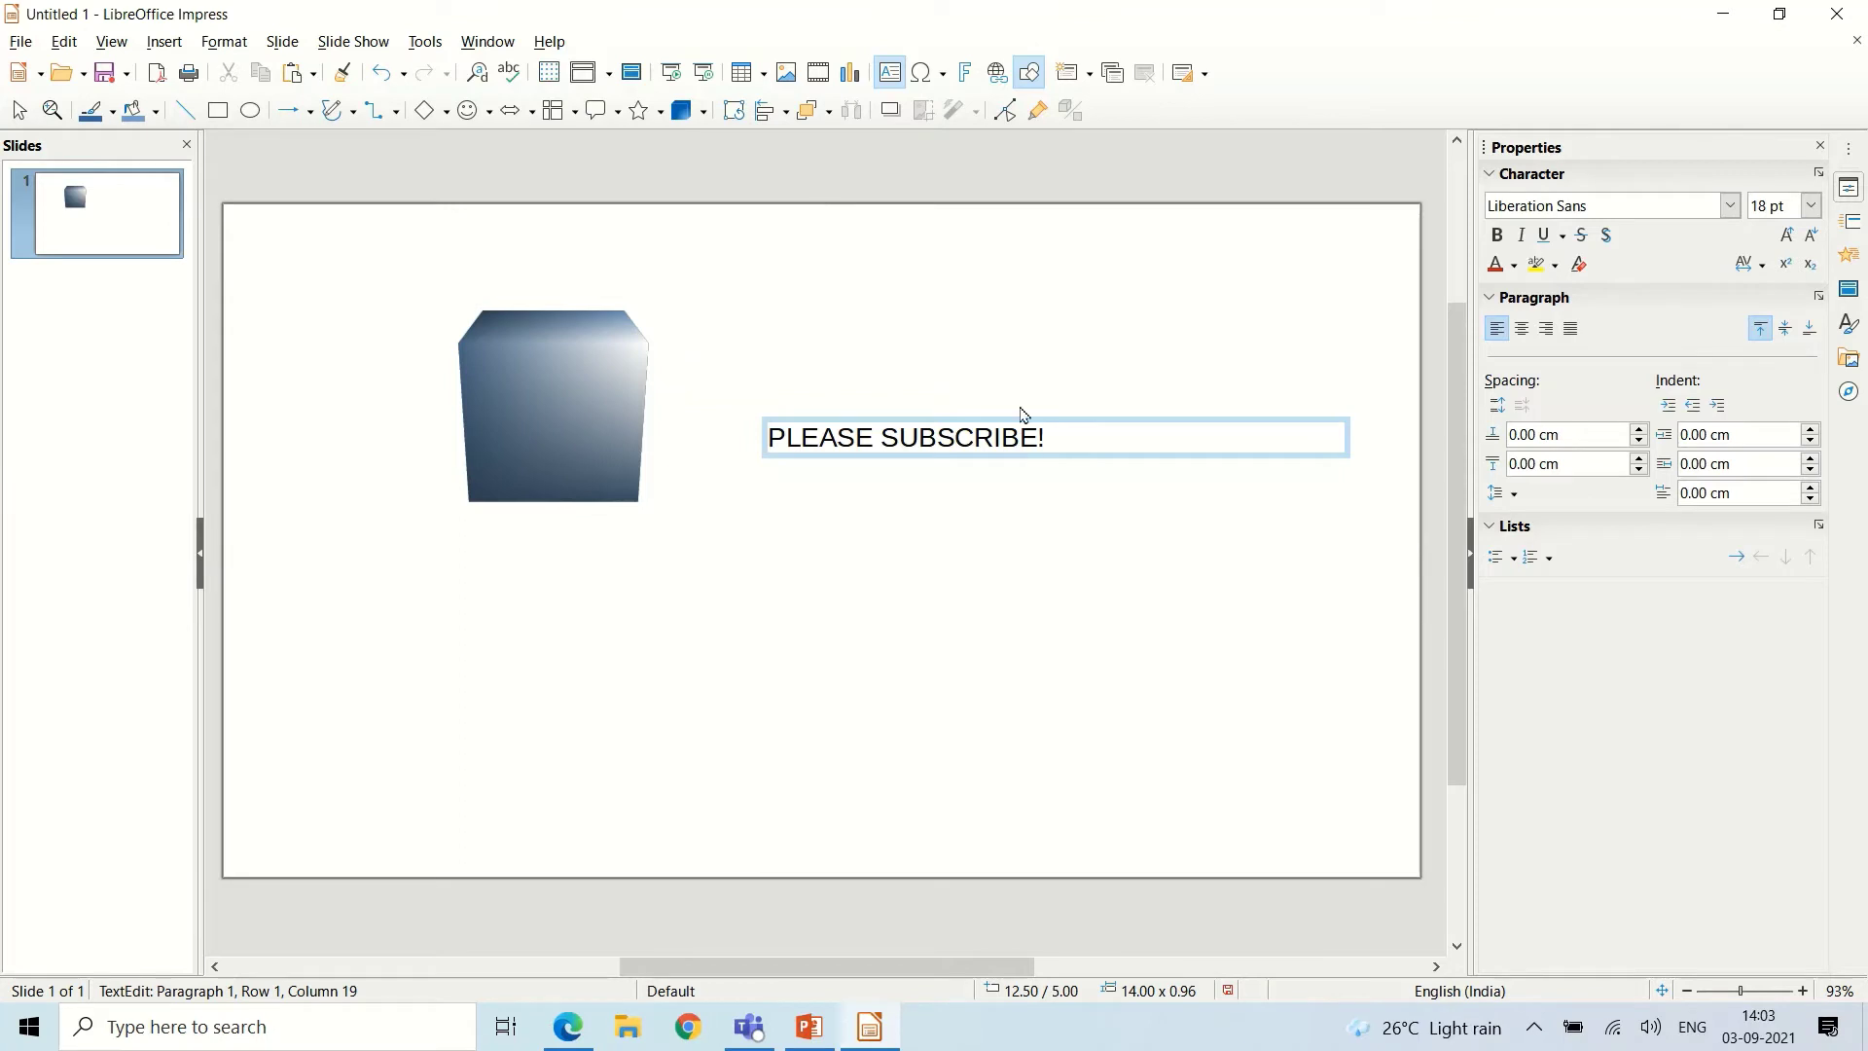
left_click(1020, 363)
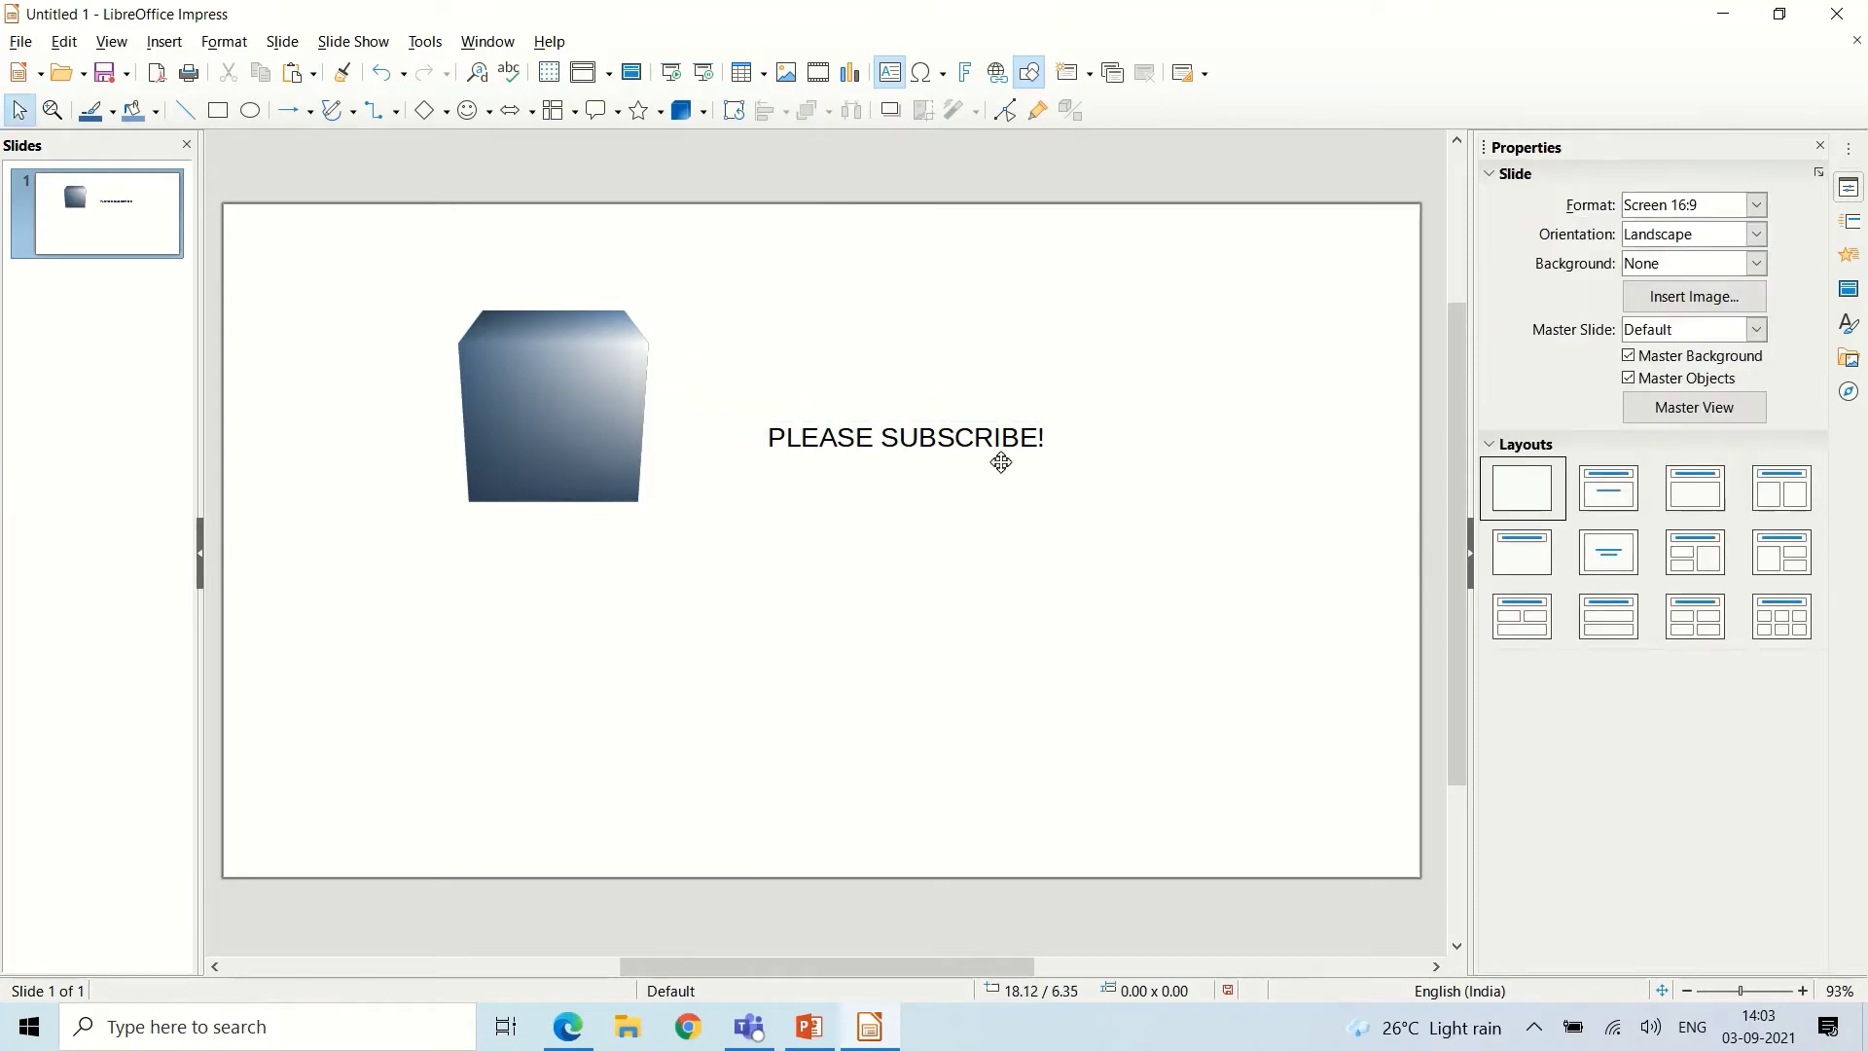
left_click(1048, 444)
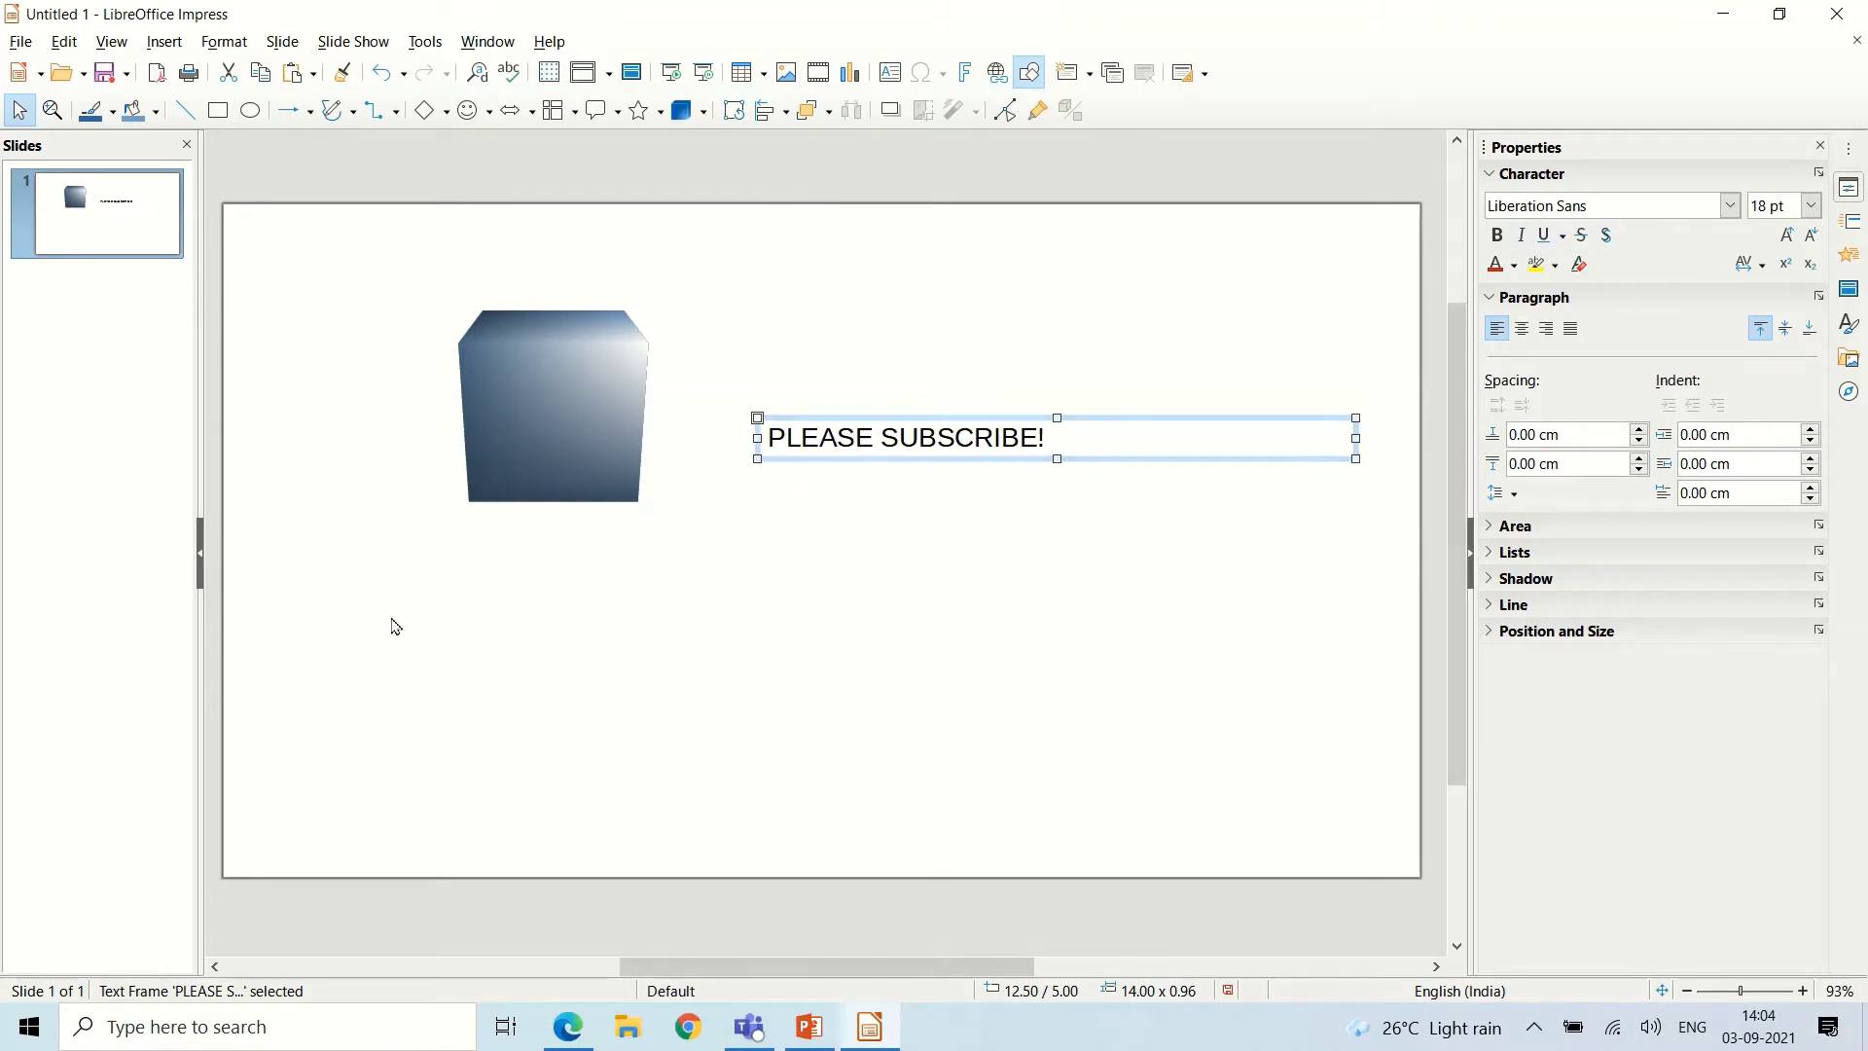
left_click(604, 434)
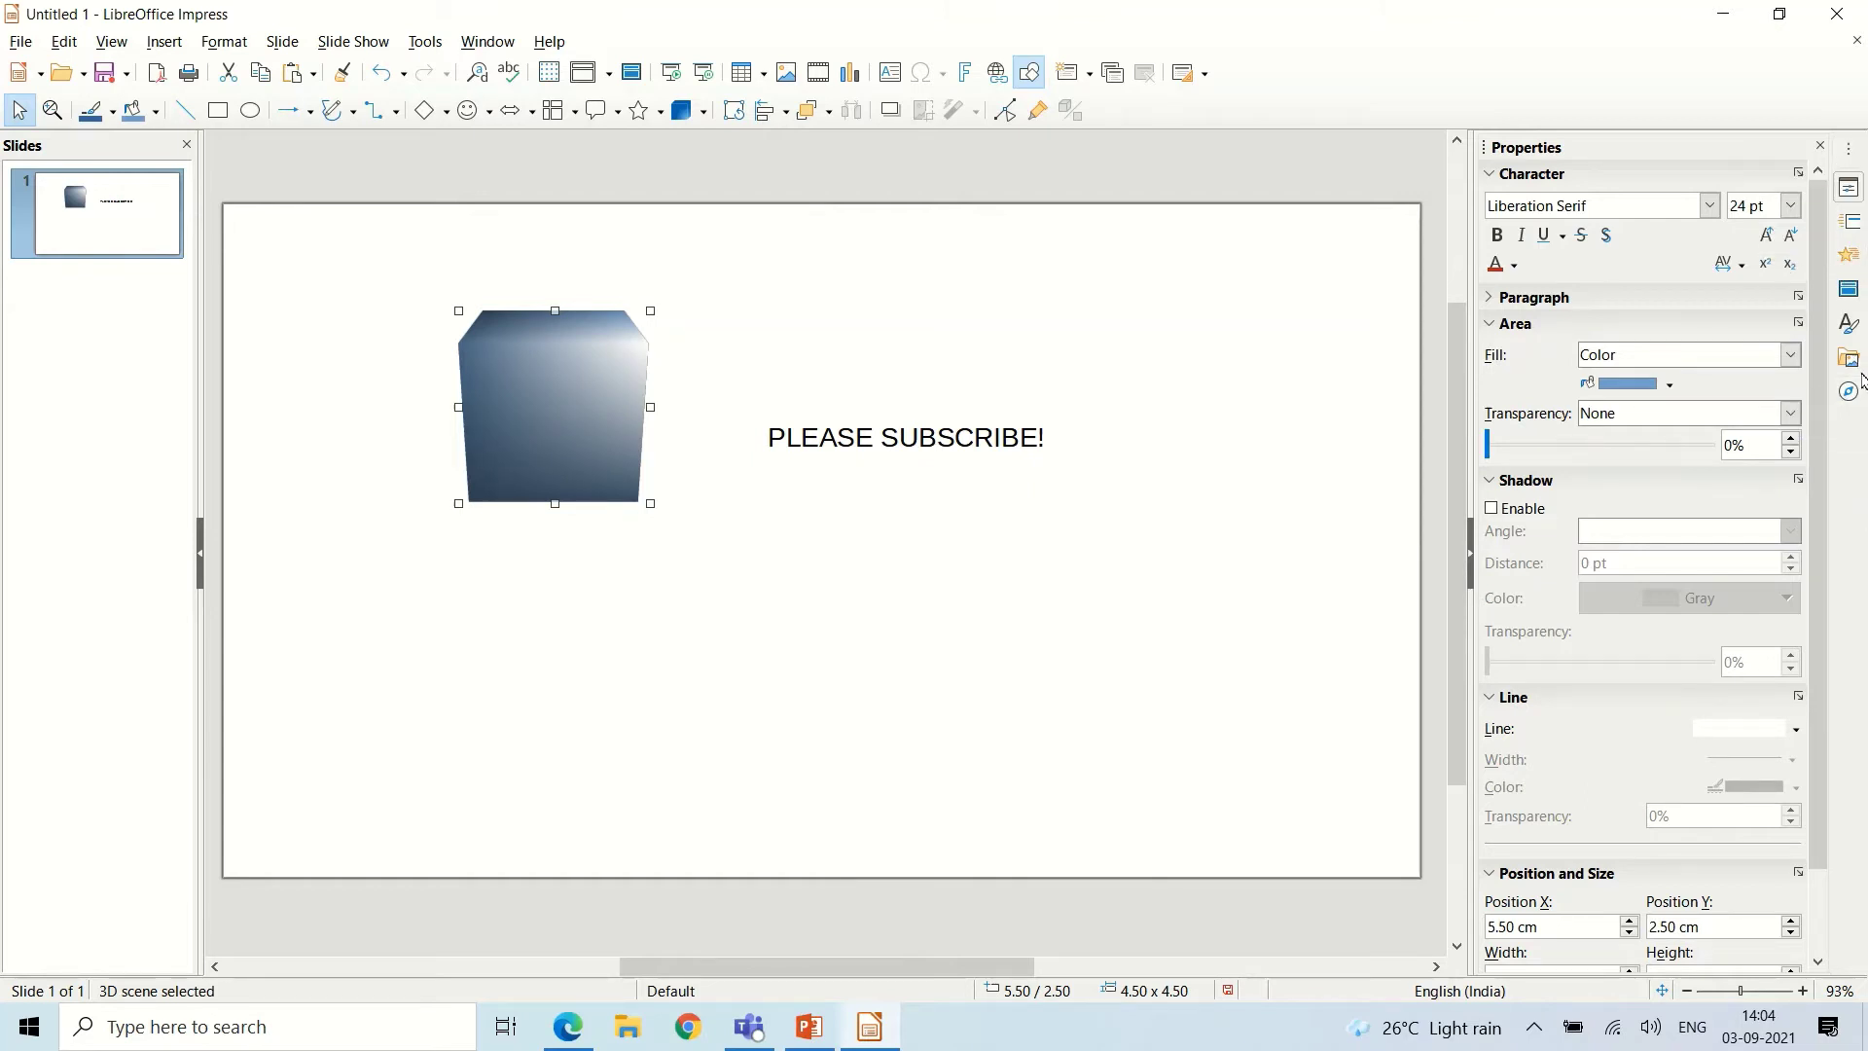
Give the cube a Diamond entrance animation (In, 2.00 sec, on click) in the Animation deck.
left_click(1851, 262)
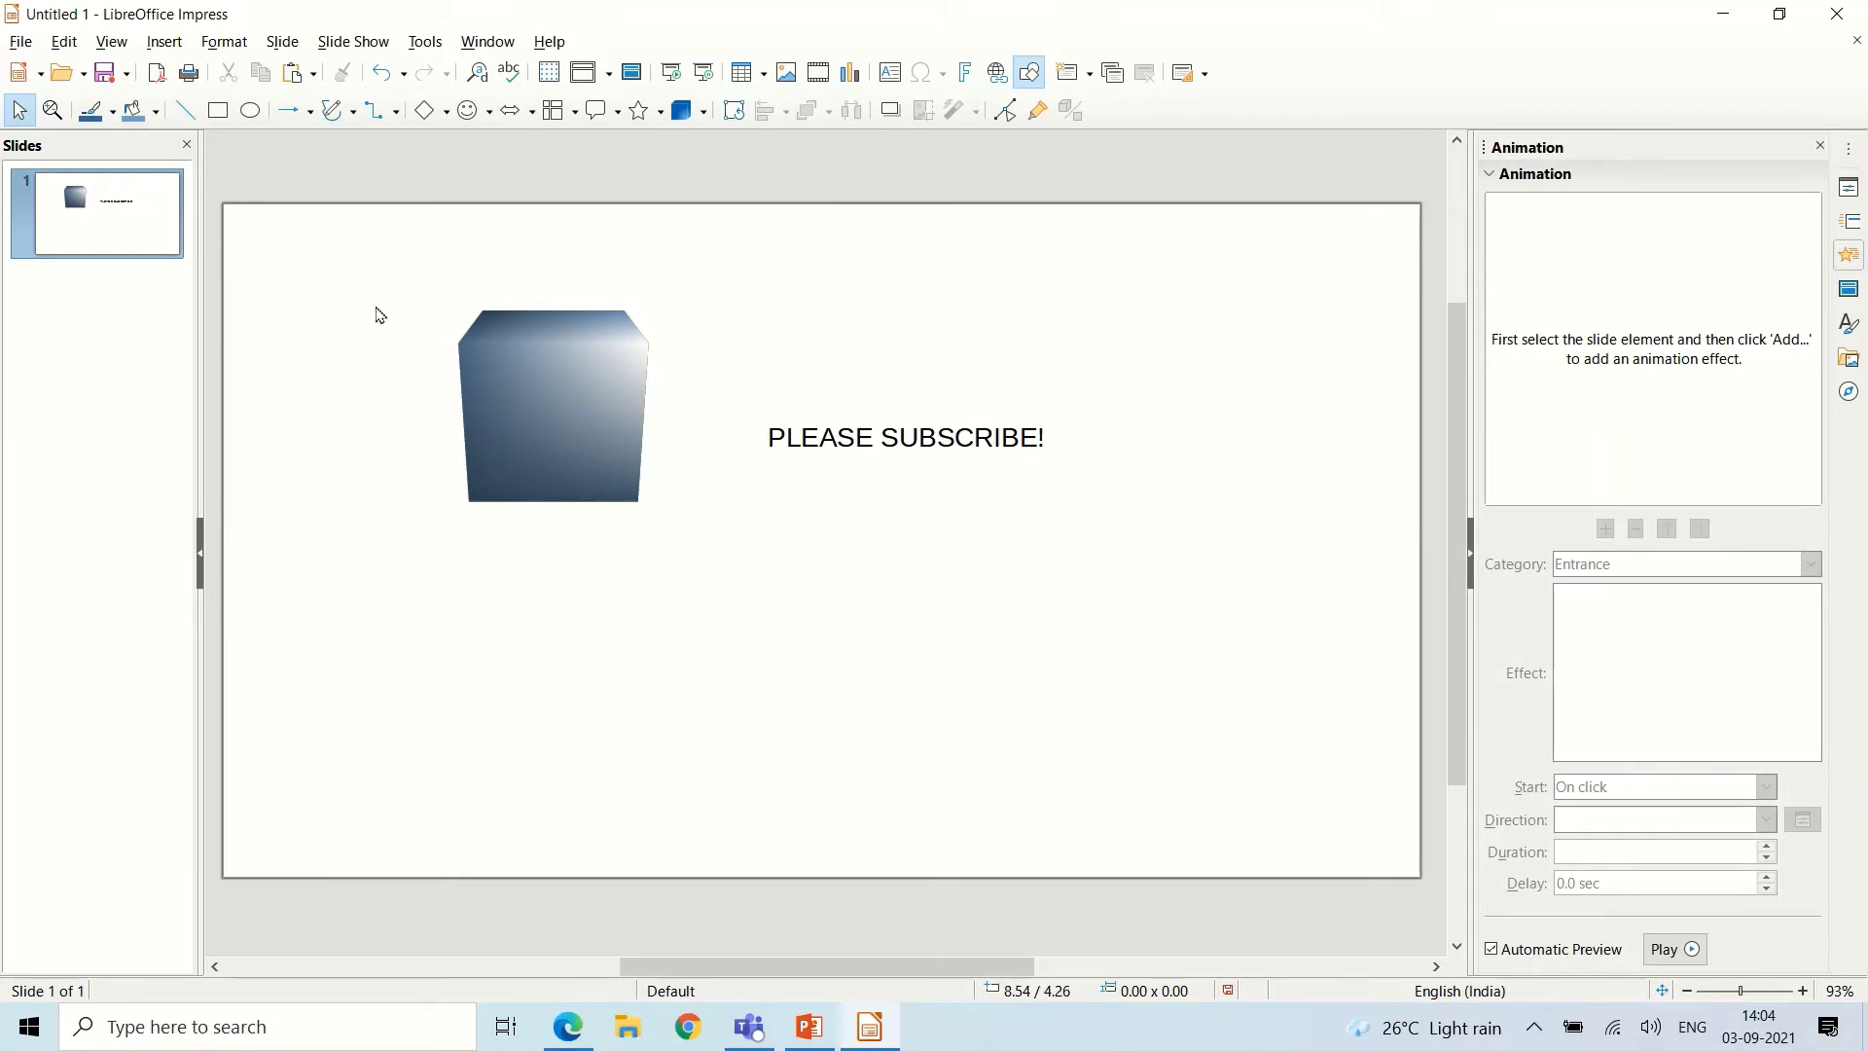
left_click(559, 405)
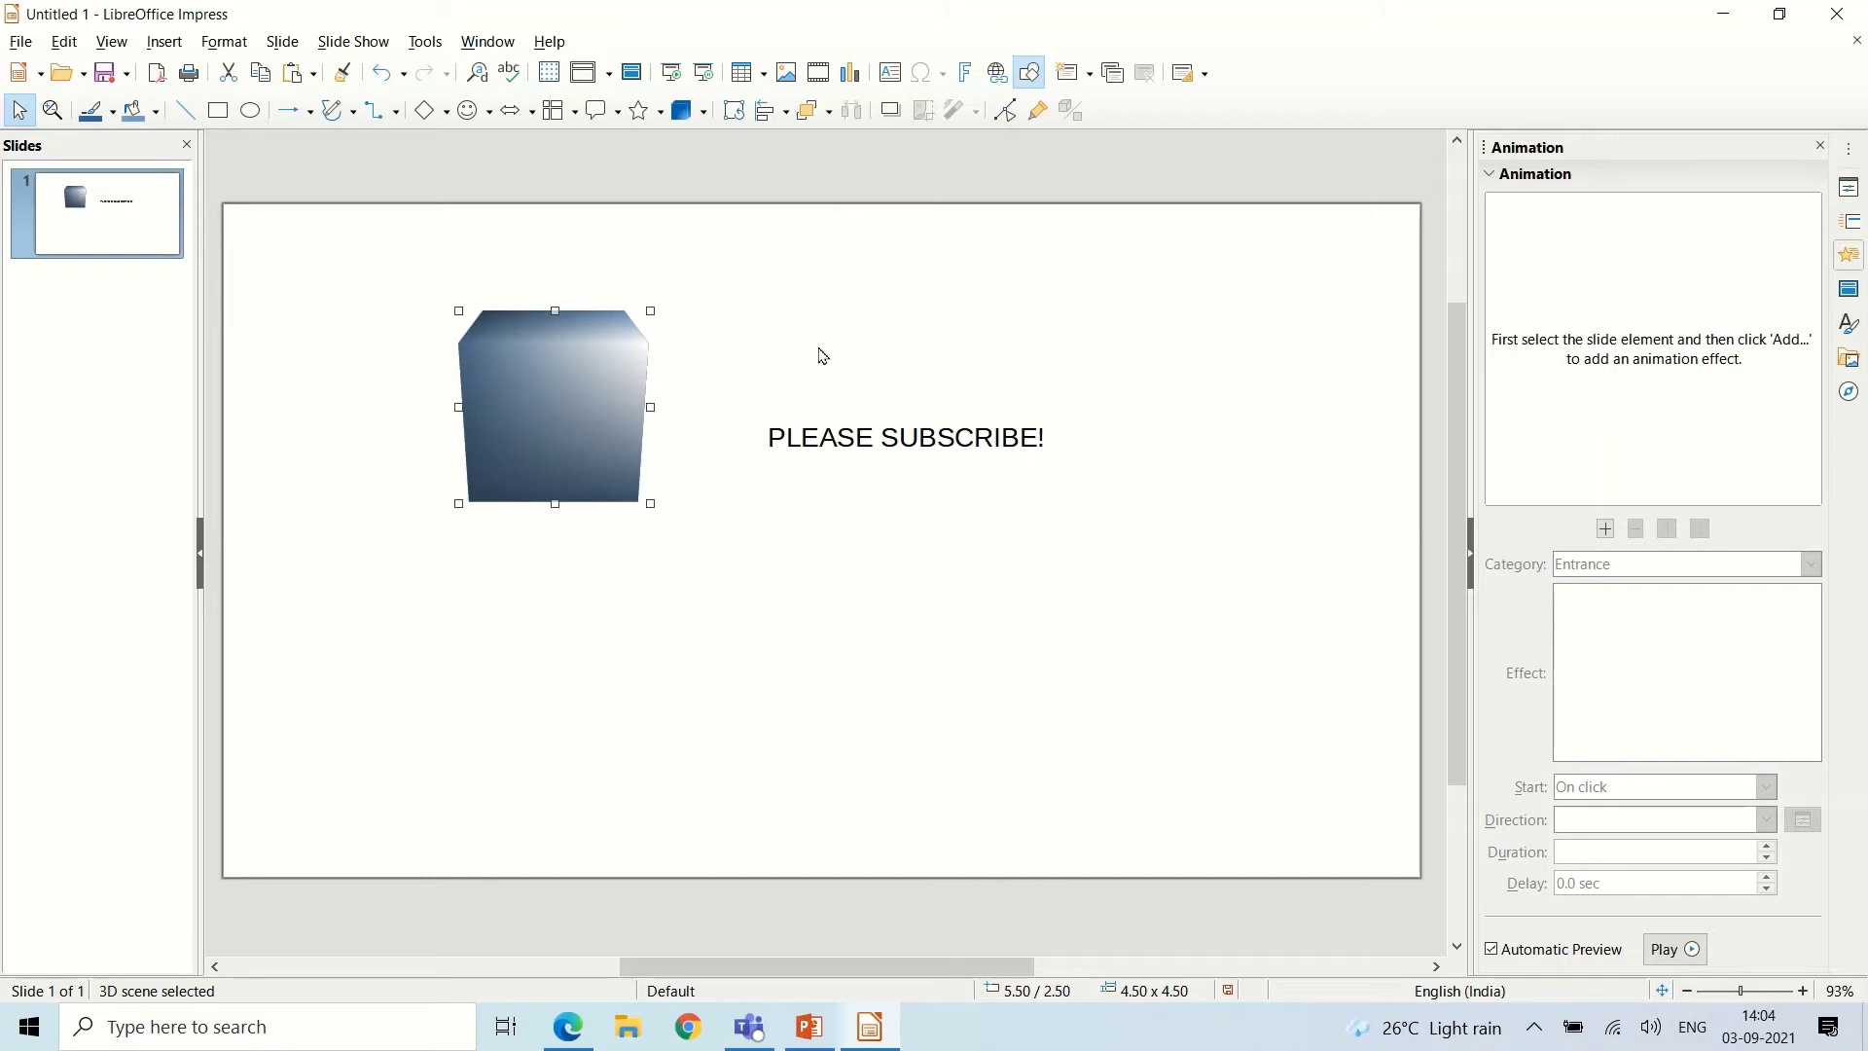
left_click(1605, 528)
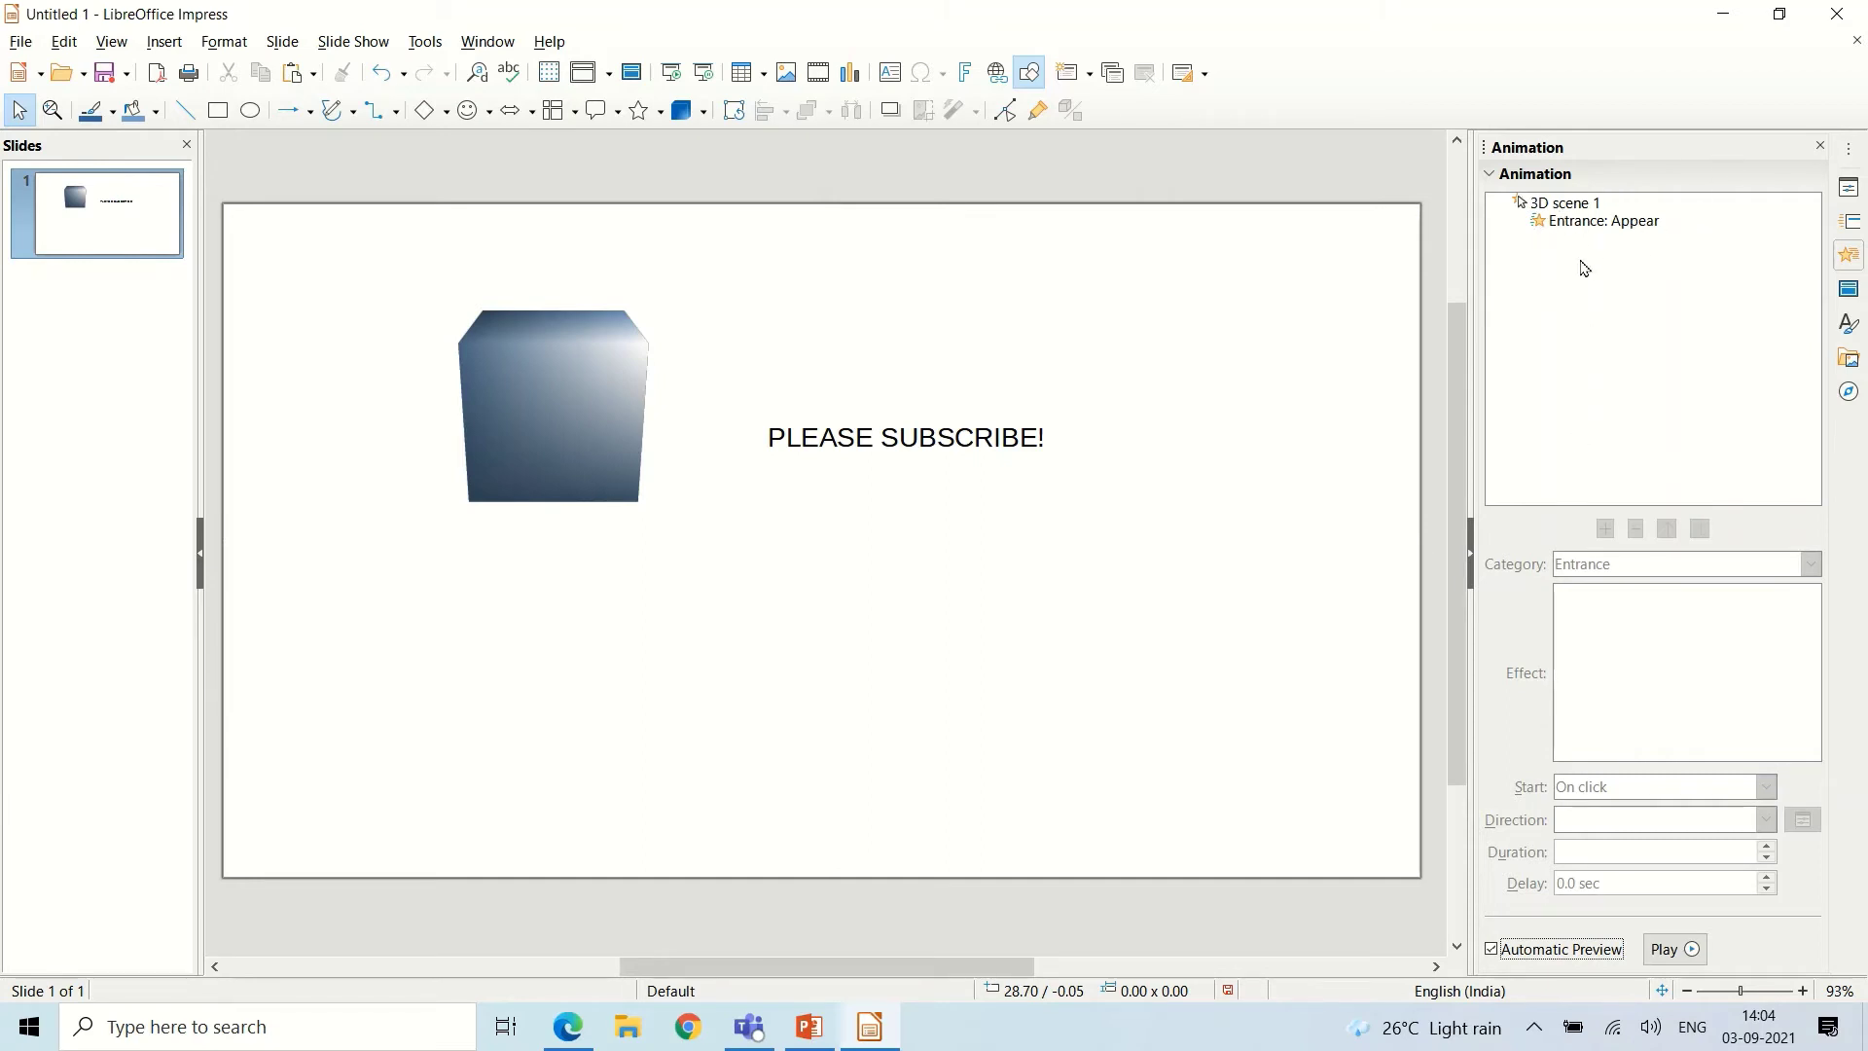
left_click(1610, 227)
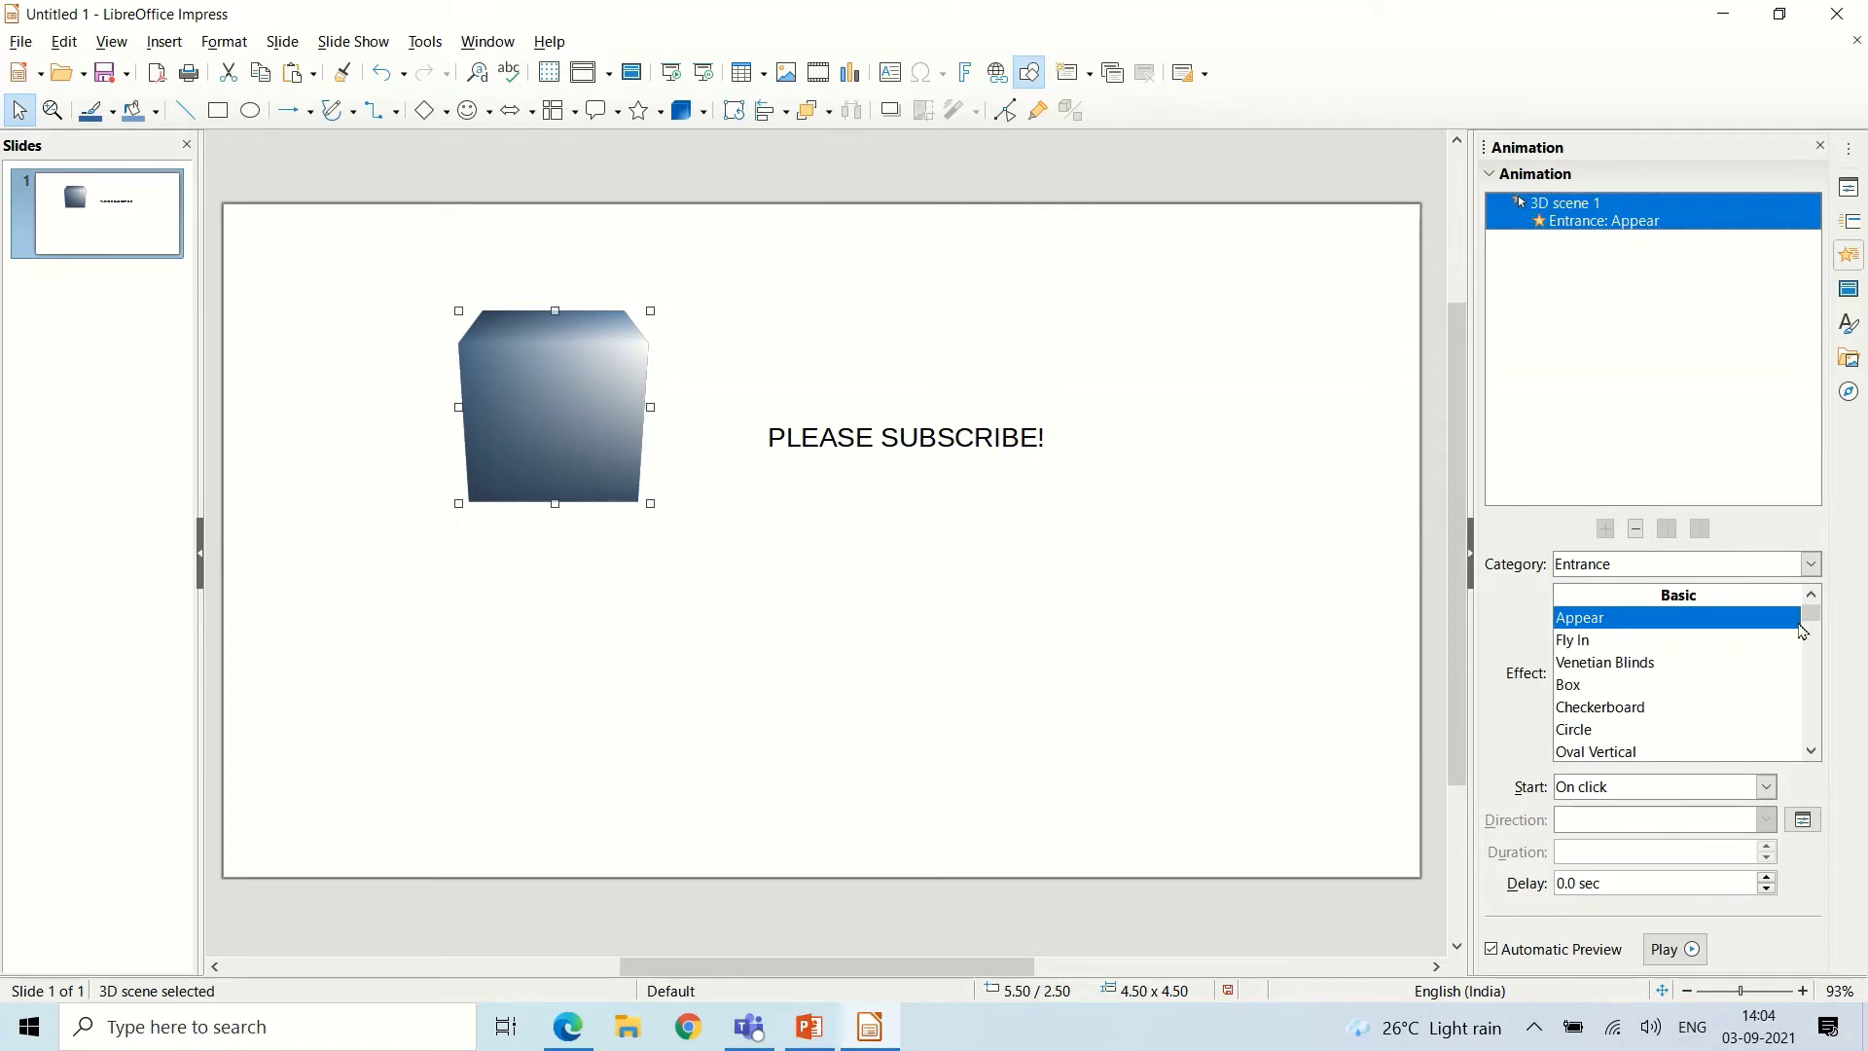
left_click(1809, 570)
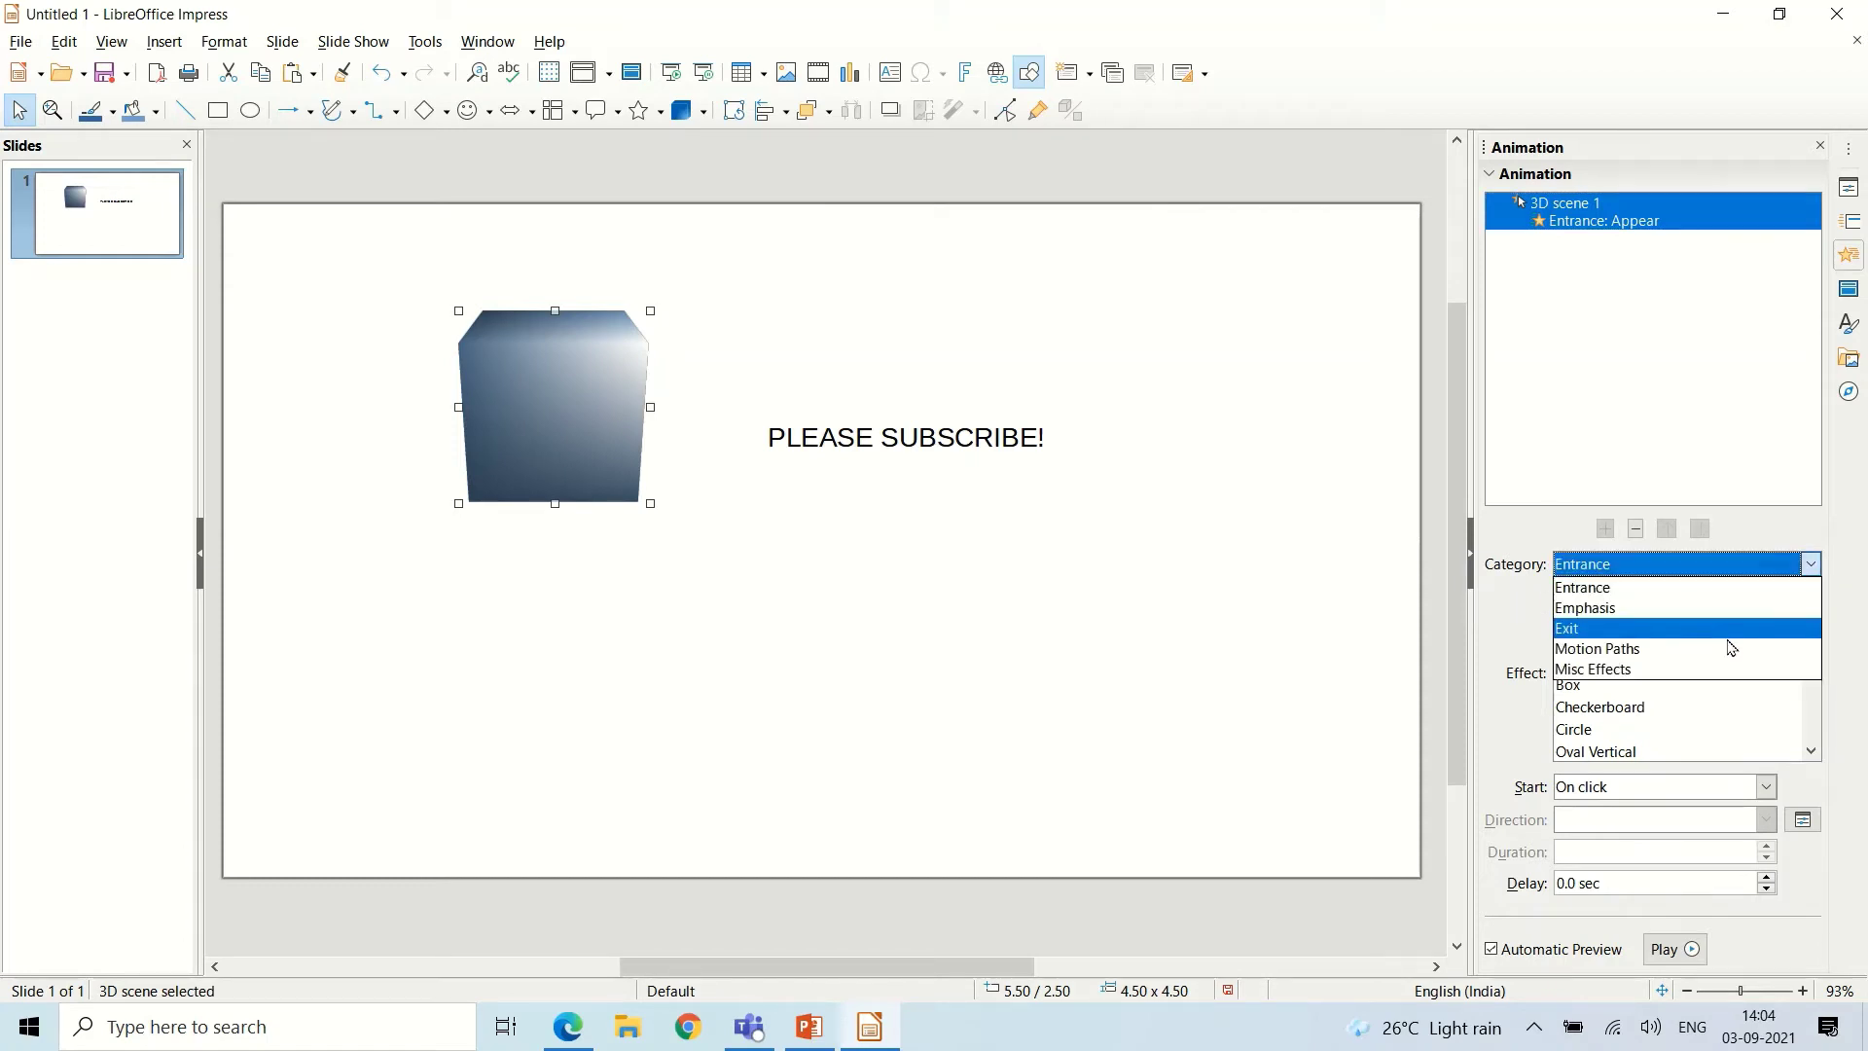
left_click(1734, 592)
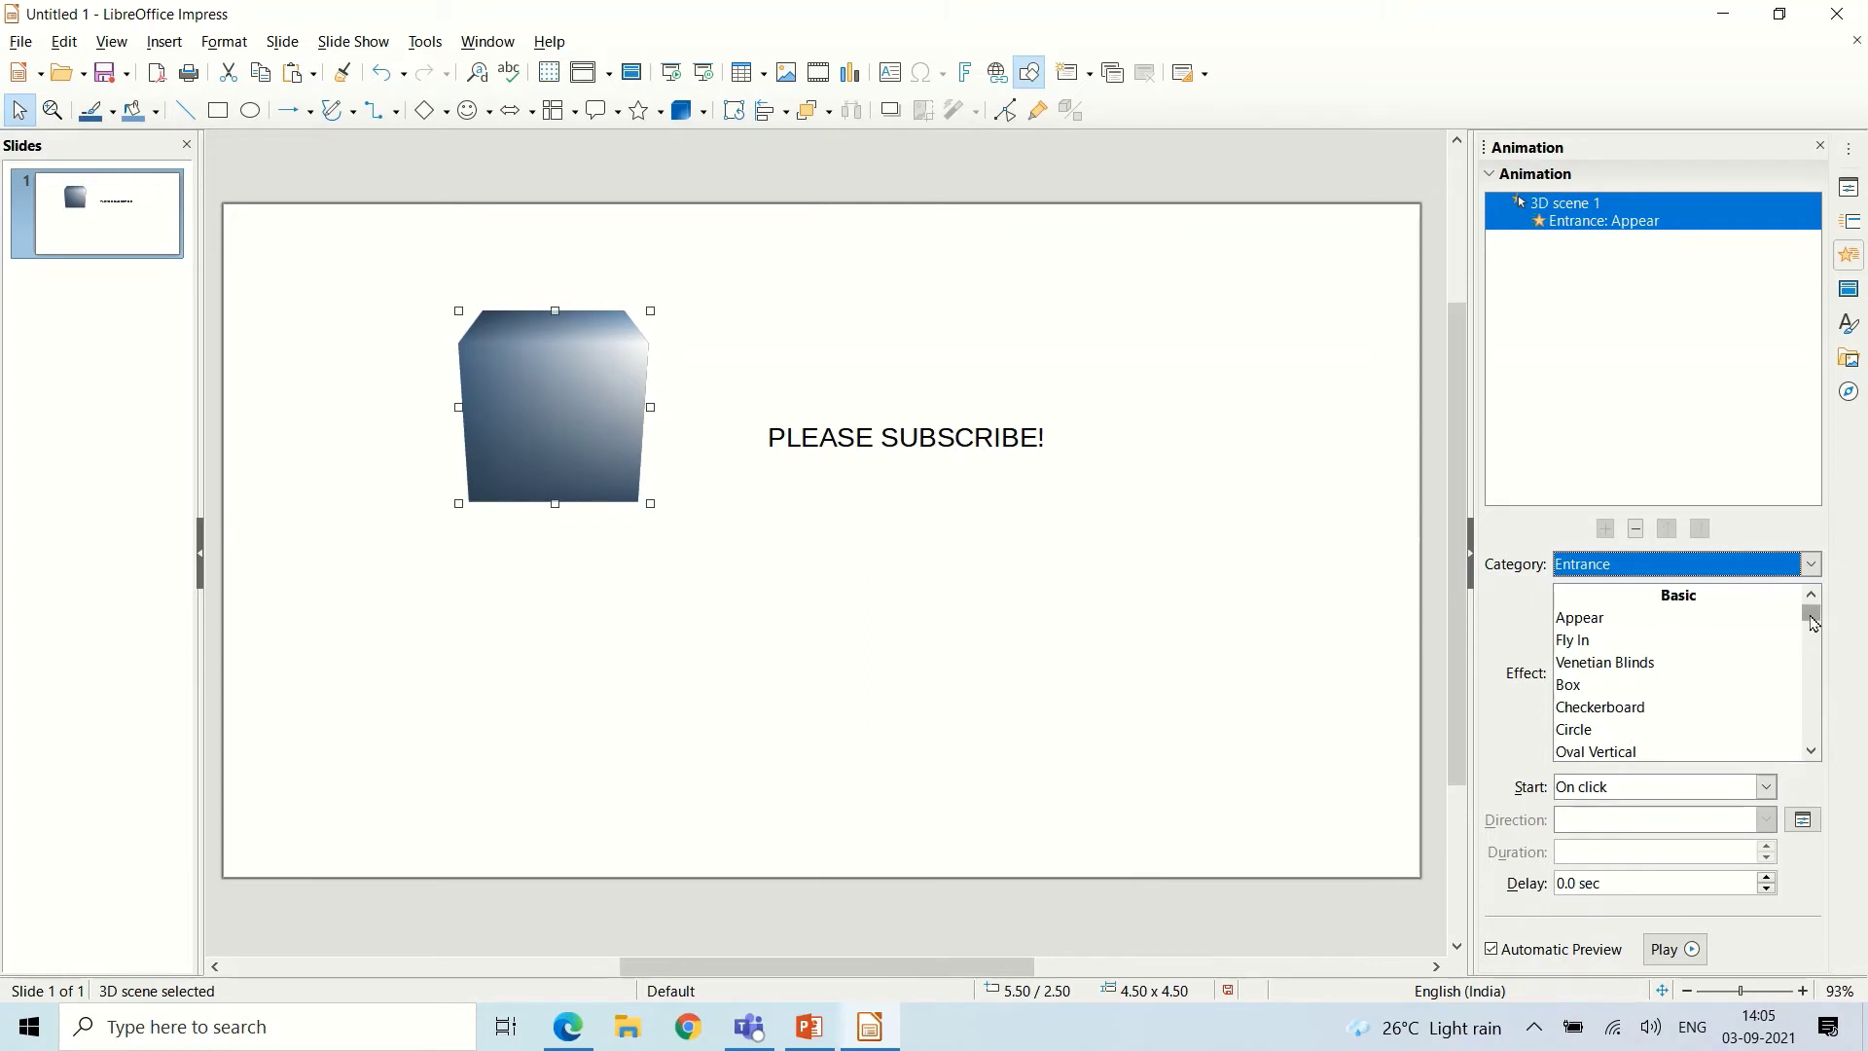
left_click_drag(1813, 622, 1812, 642)
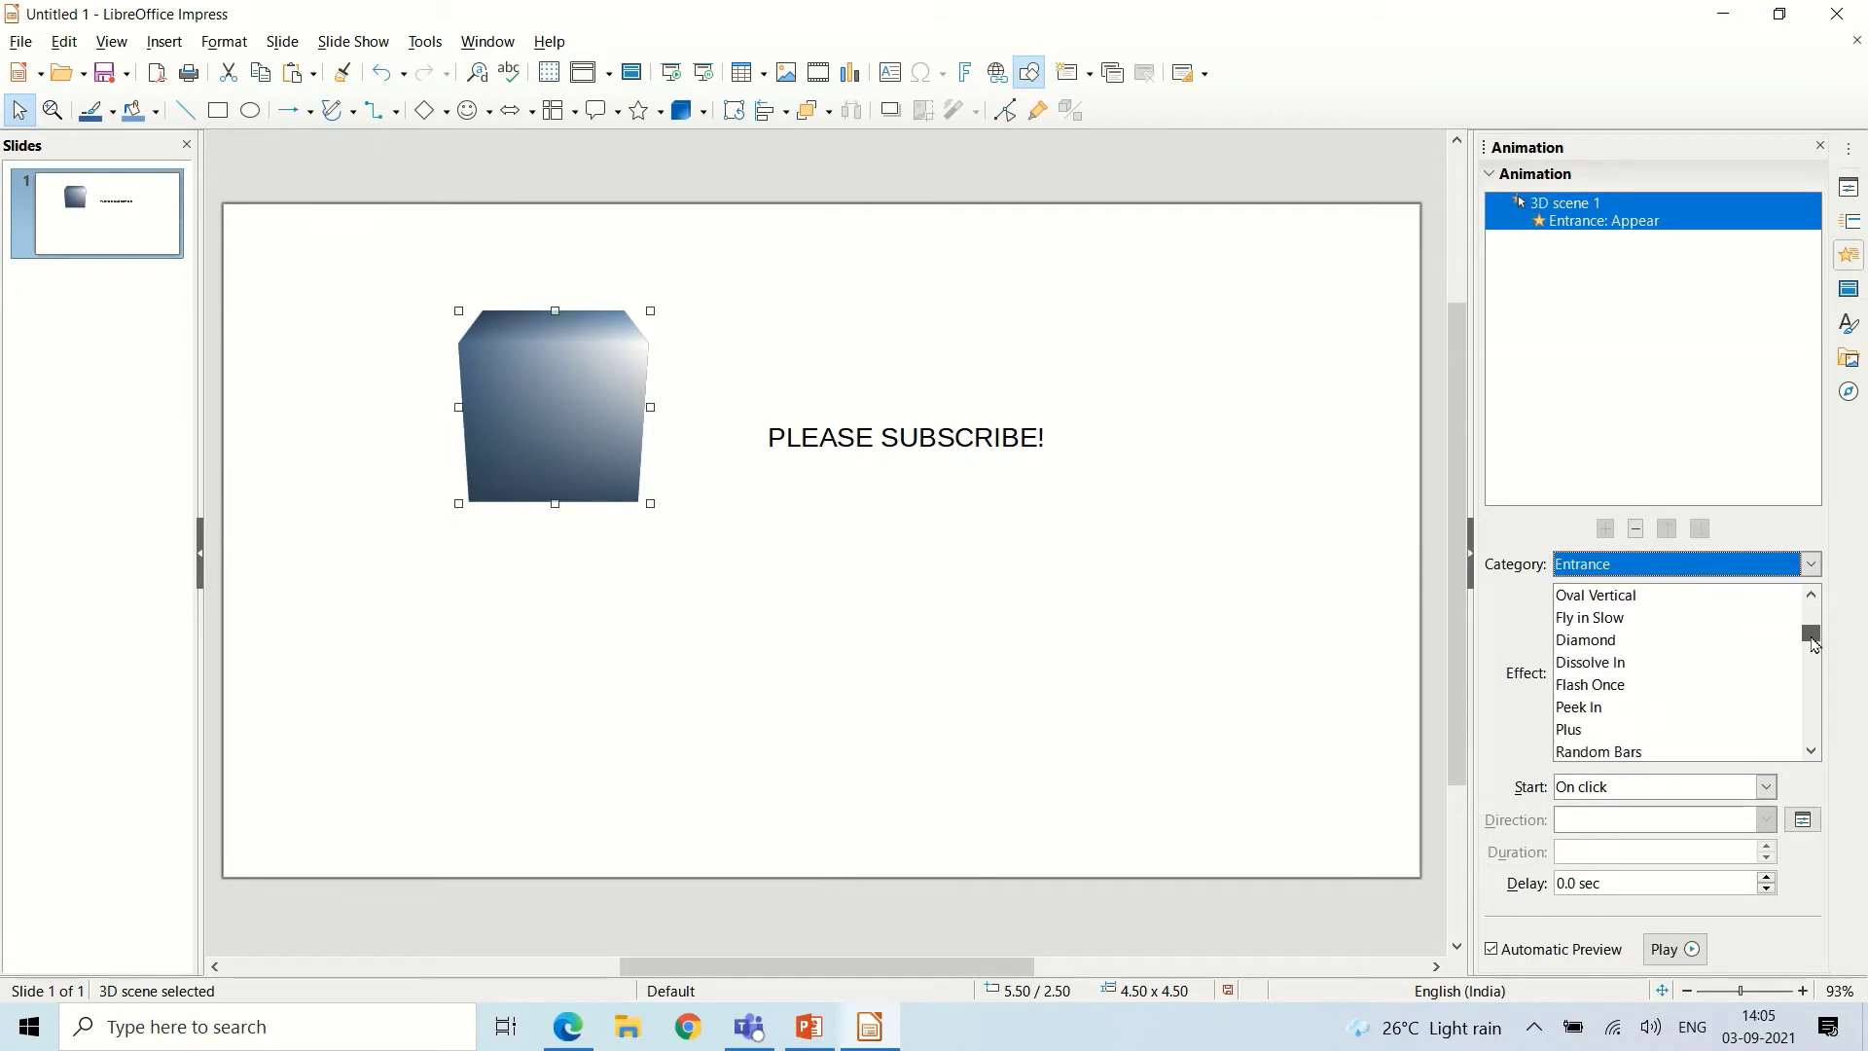
left_click(1589, 642)
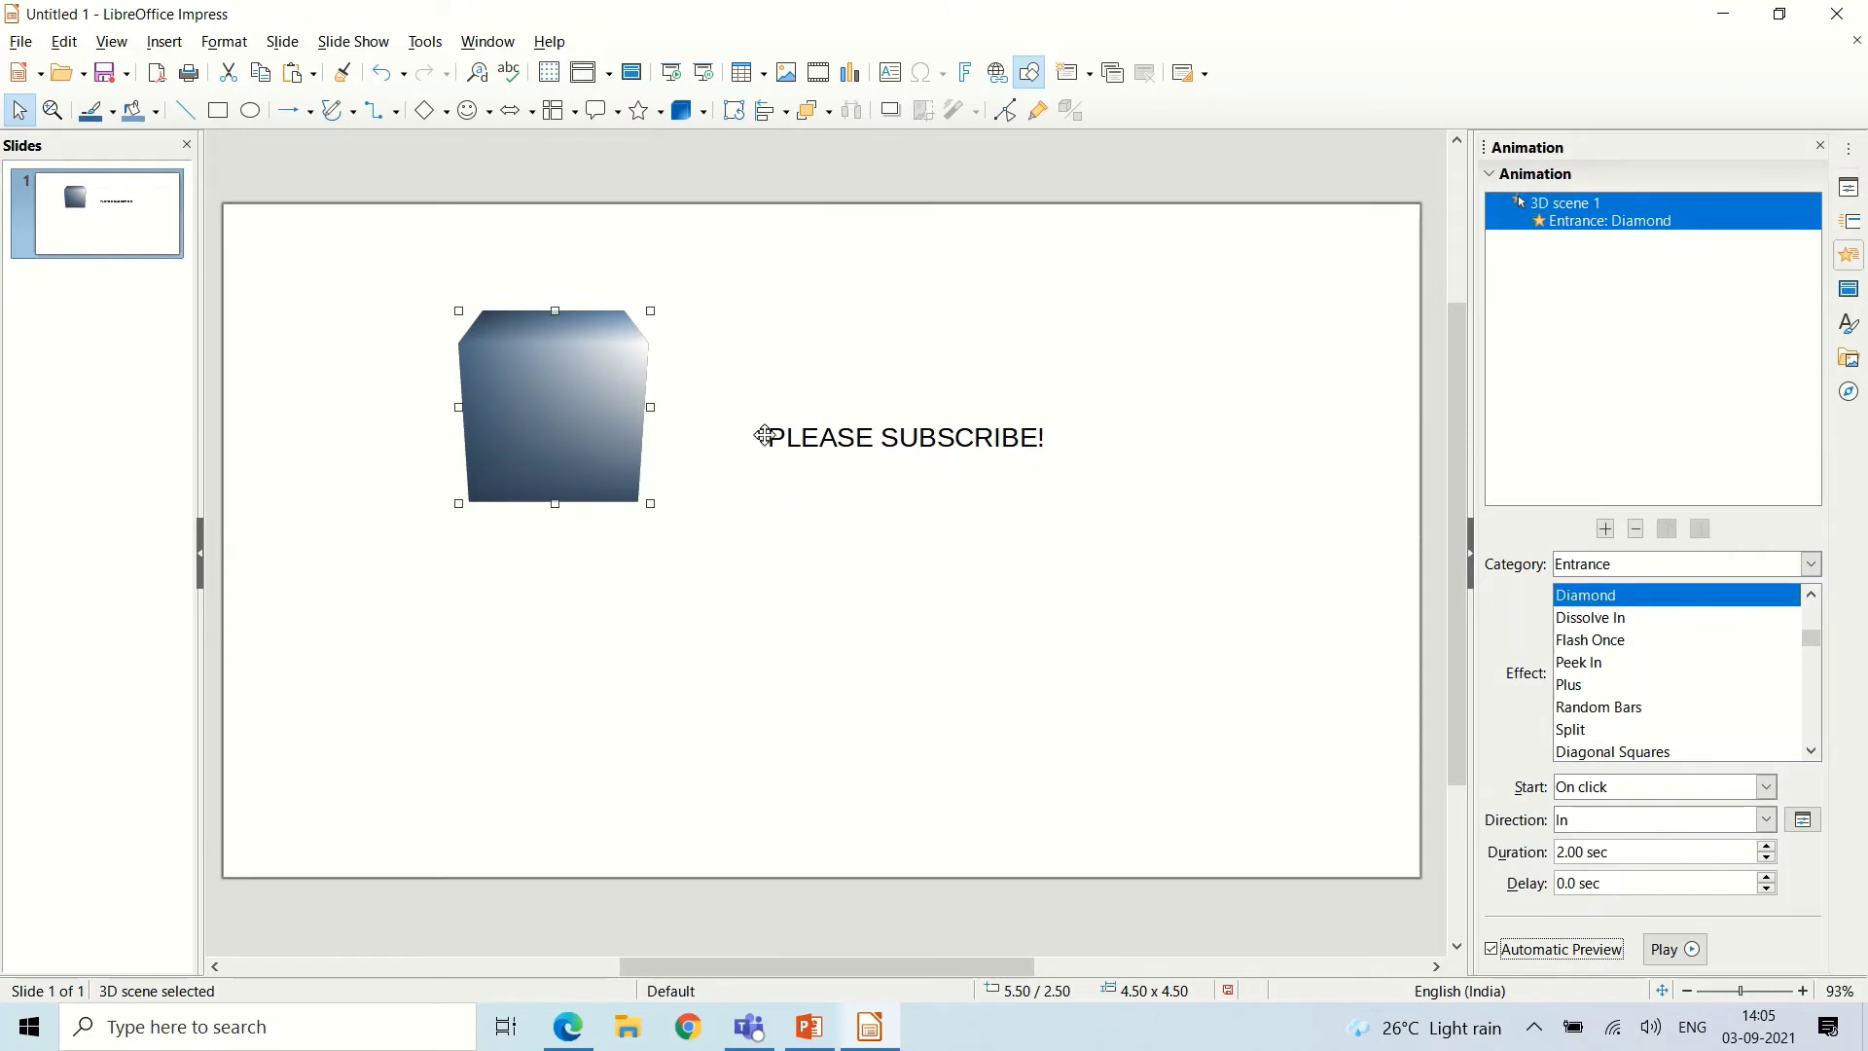
Shift the PLEASE SUBSCRIBE! text left, add its animation, and switch the cube's entrance to Plus.
left_click_drag(773, 440, 731, 440)
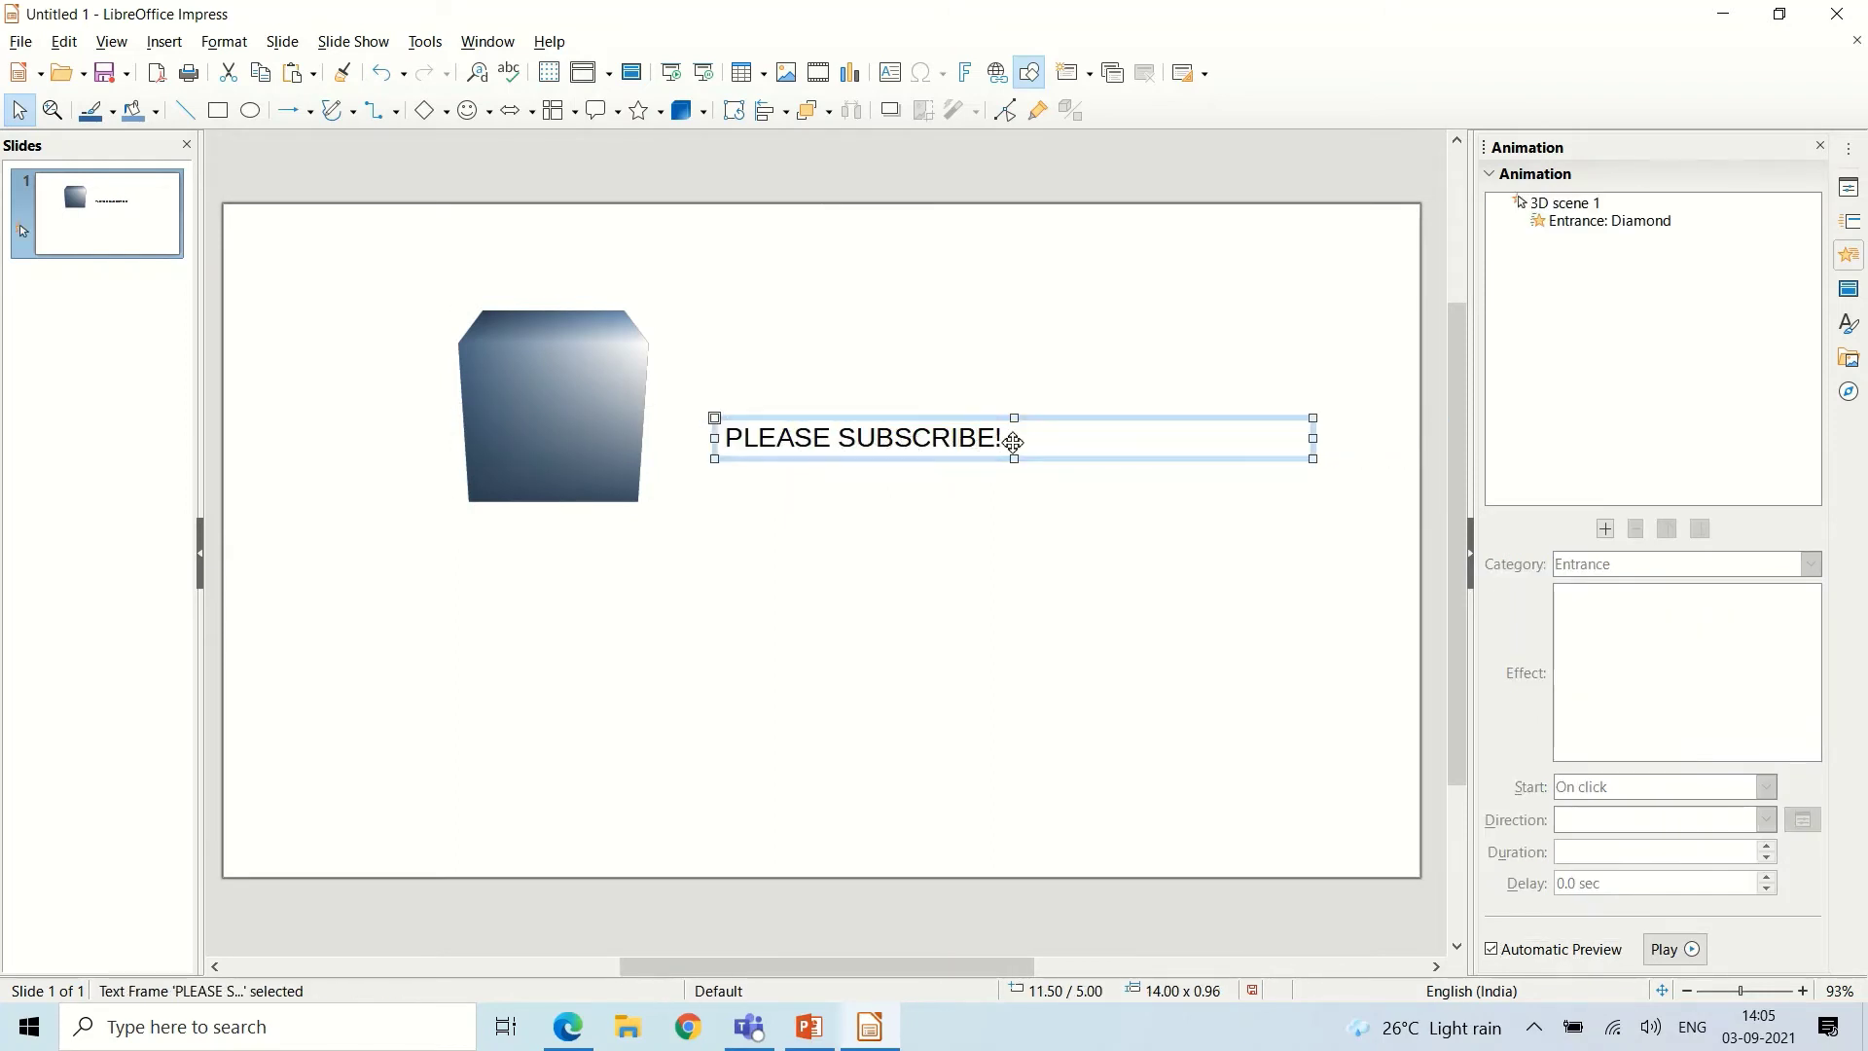
left_click_drag(1004, 434, 955, 461)
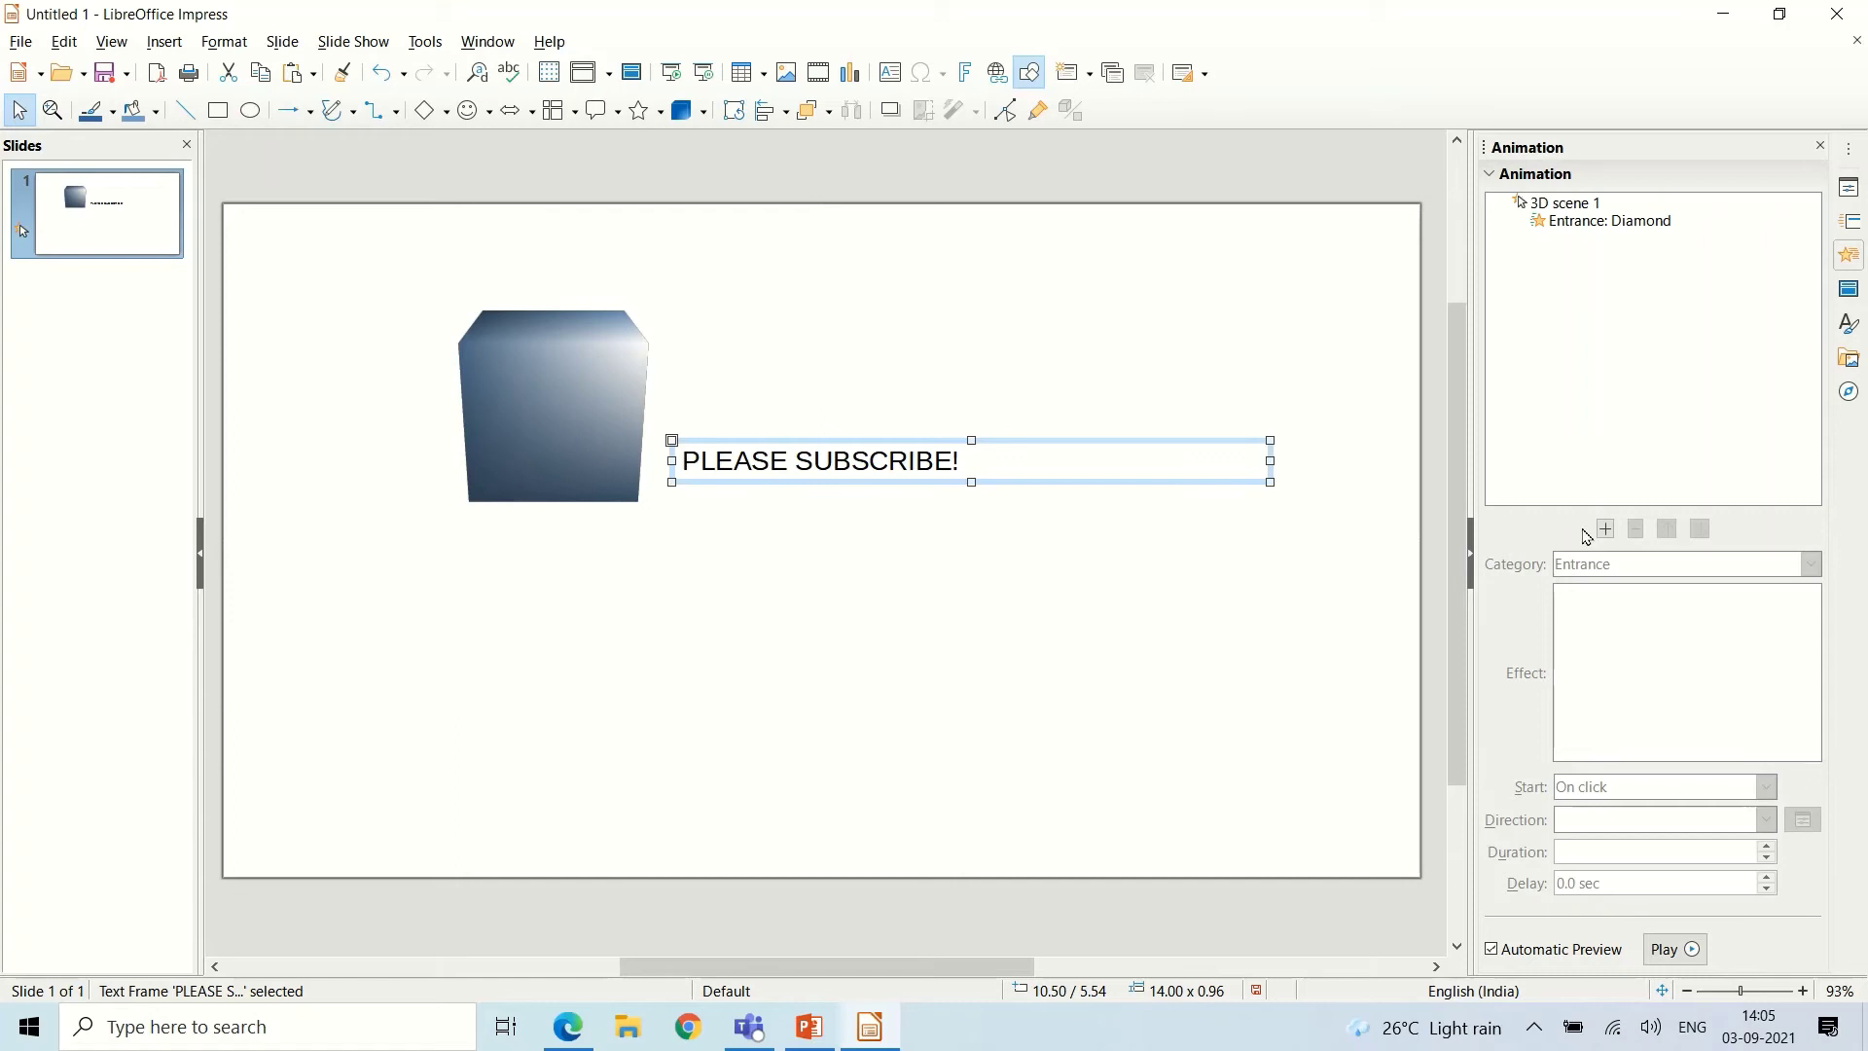
left_click(1606, 529)
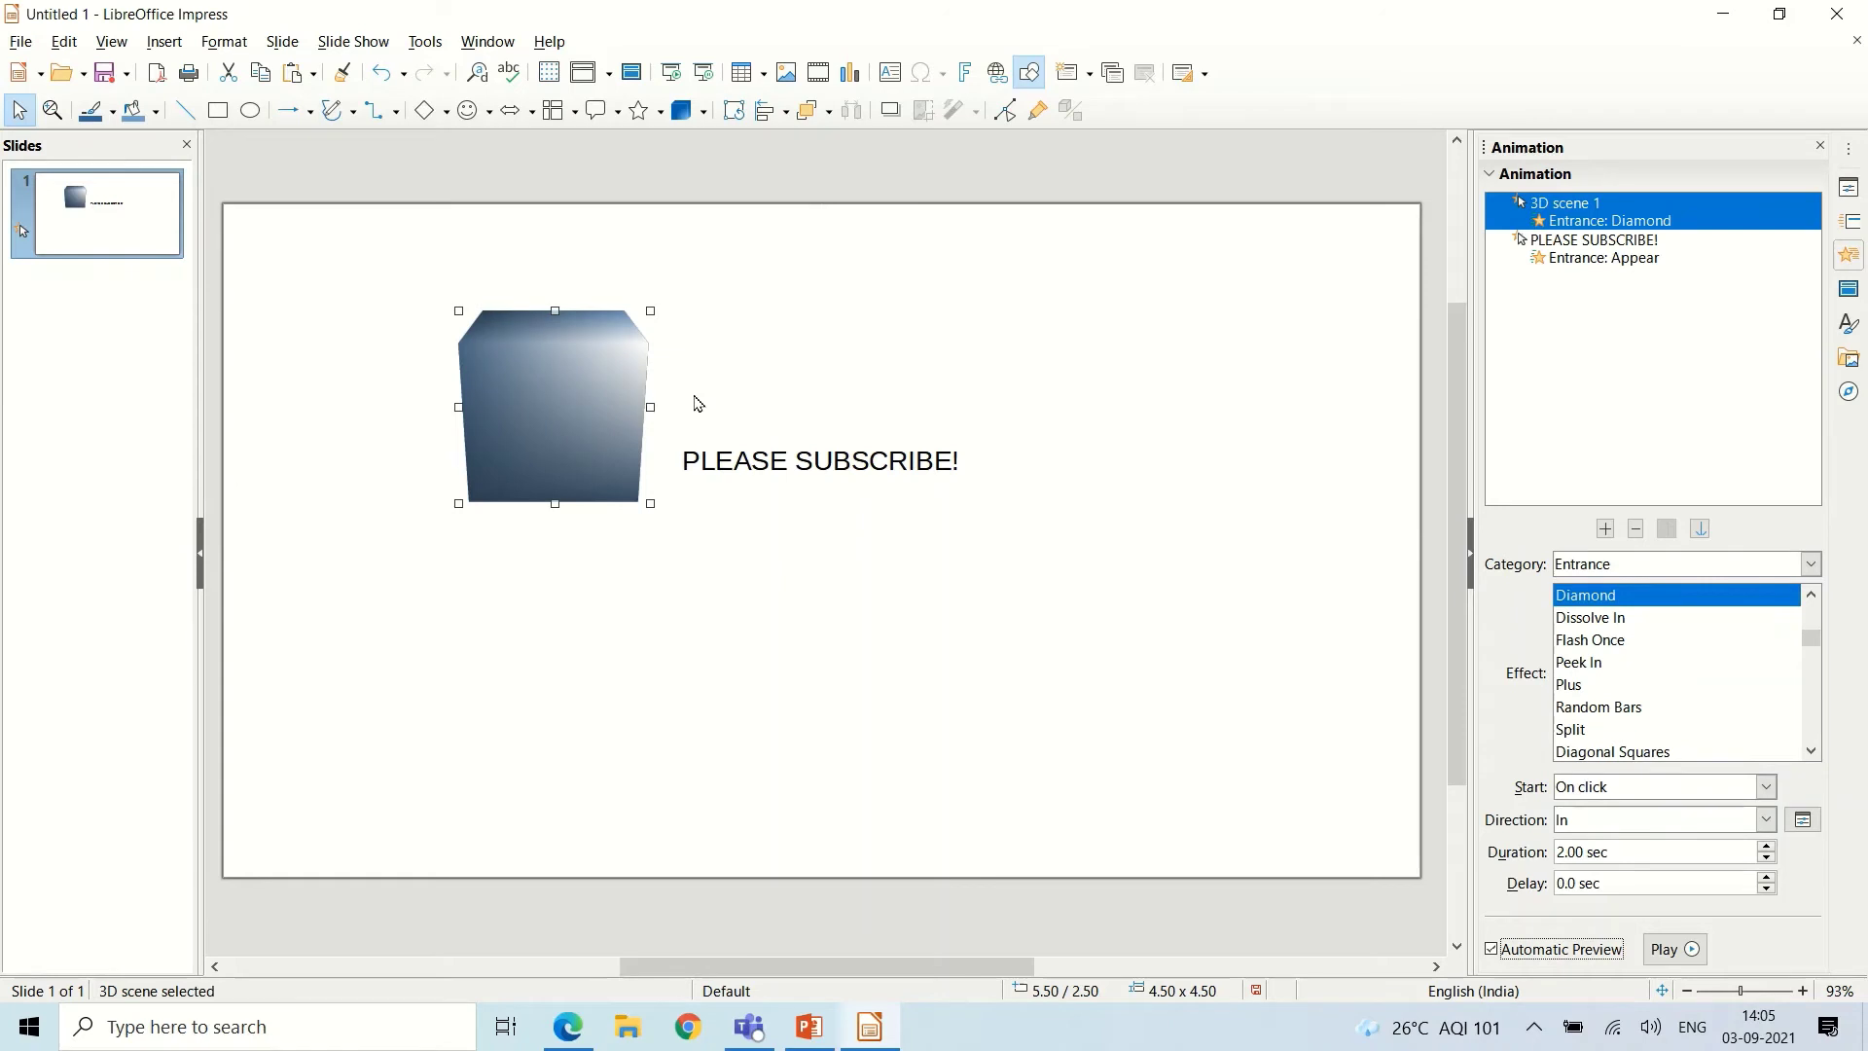
key("Down")
key("Down")
key("Down")
key("Down")
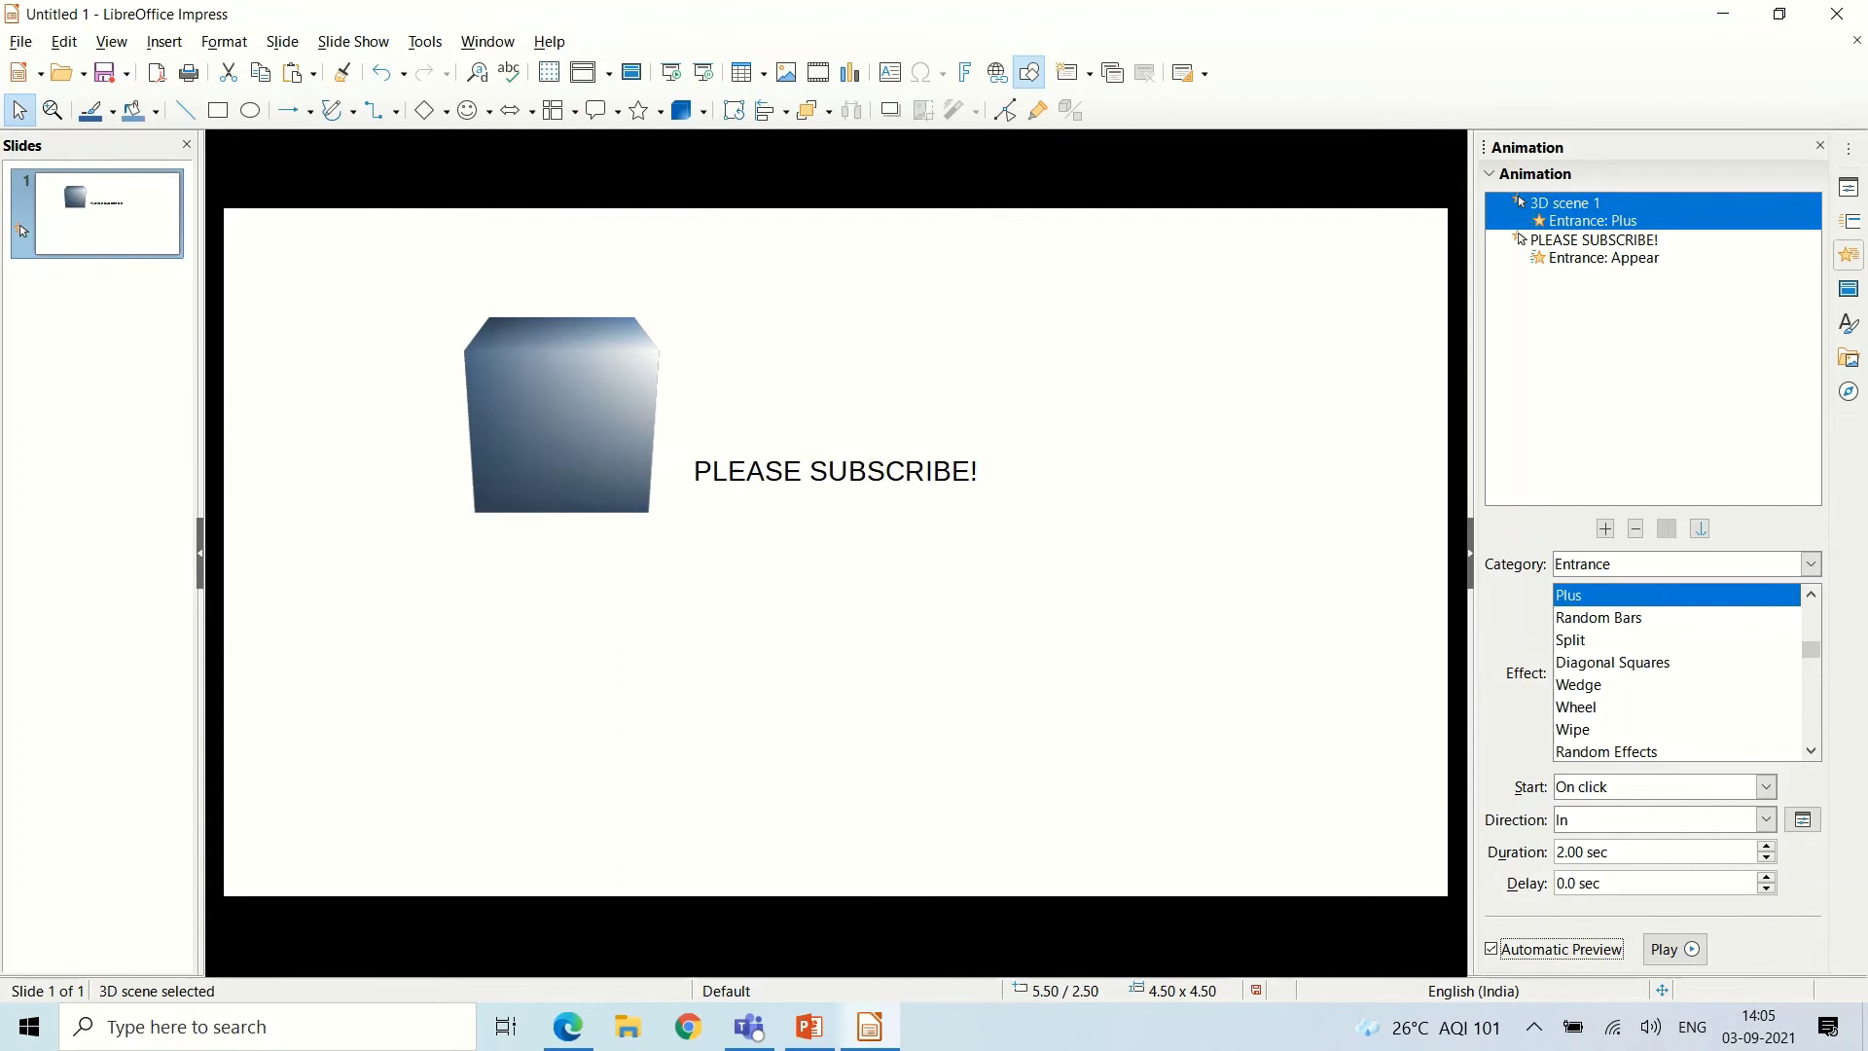
left_click(1622, 256)
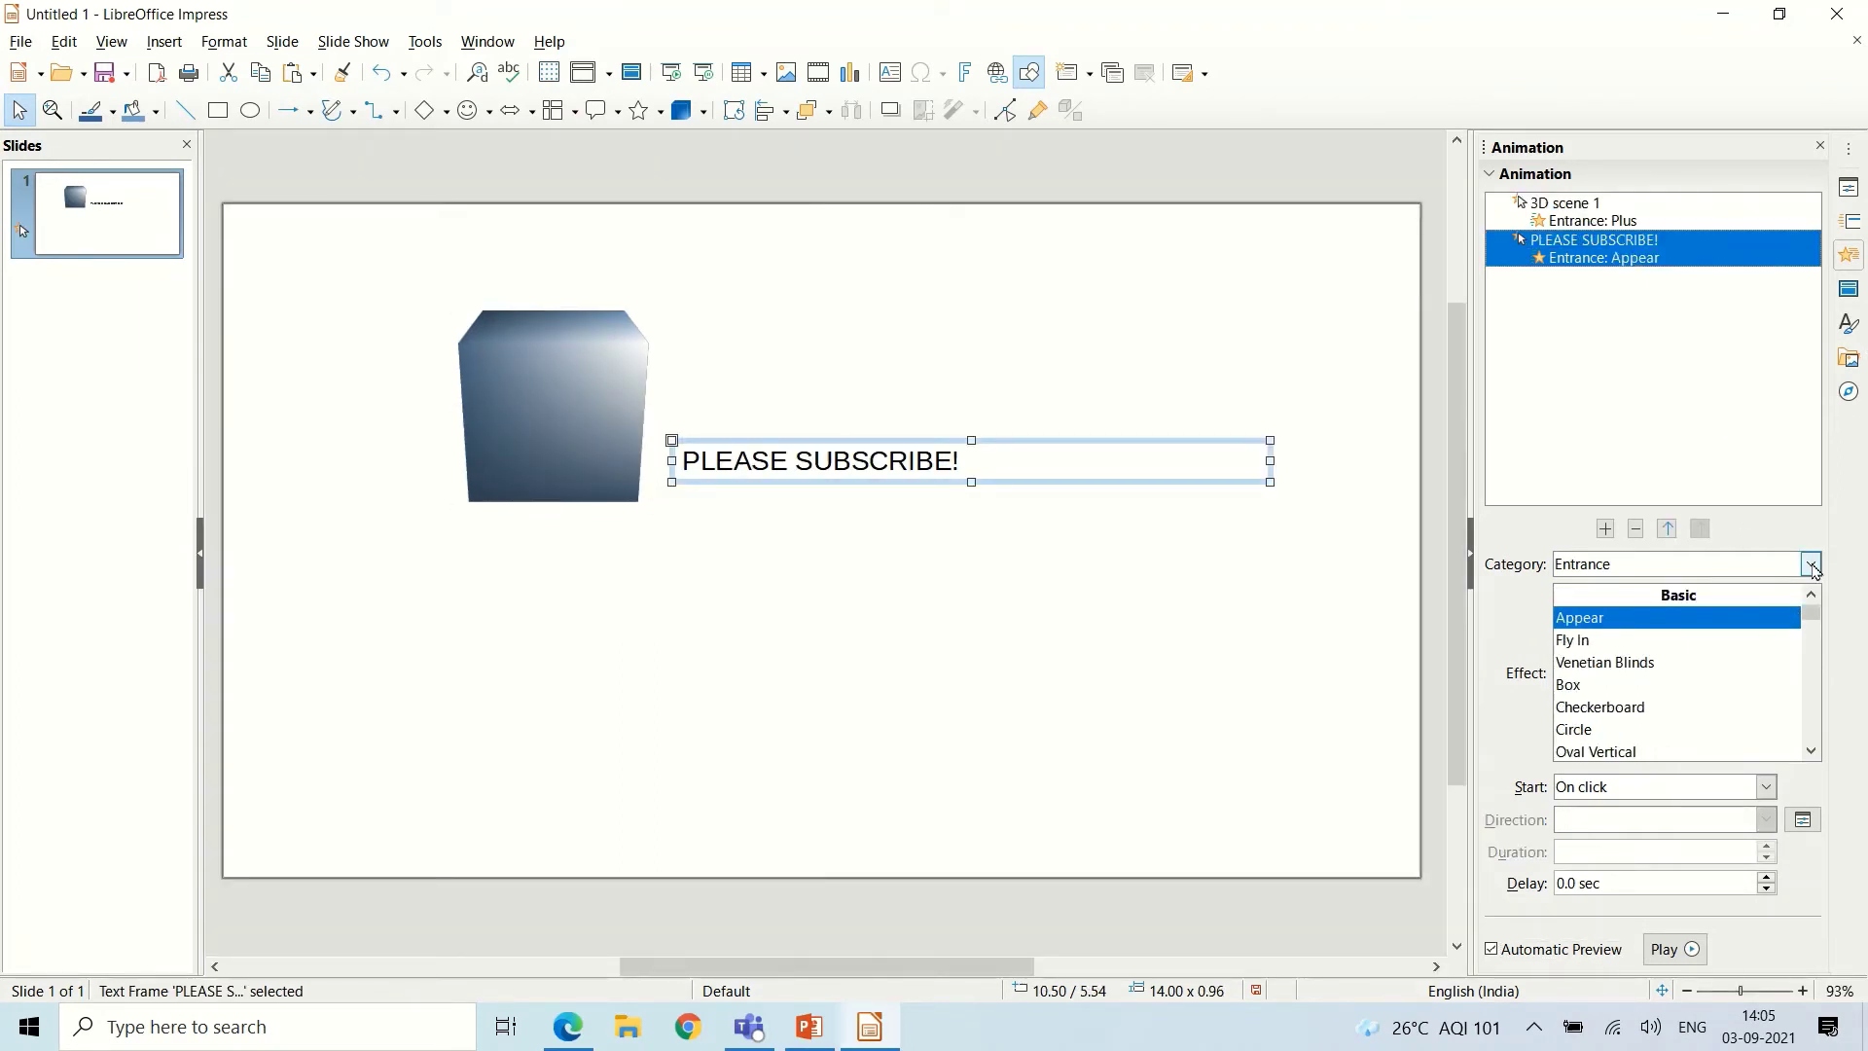
Set the PLEASE SUBSCRIBE! text's entrance effect to Fade in and Swivel.
left_click(1809, 564)
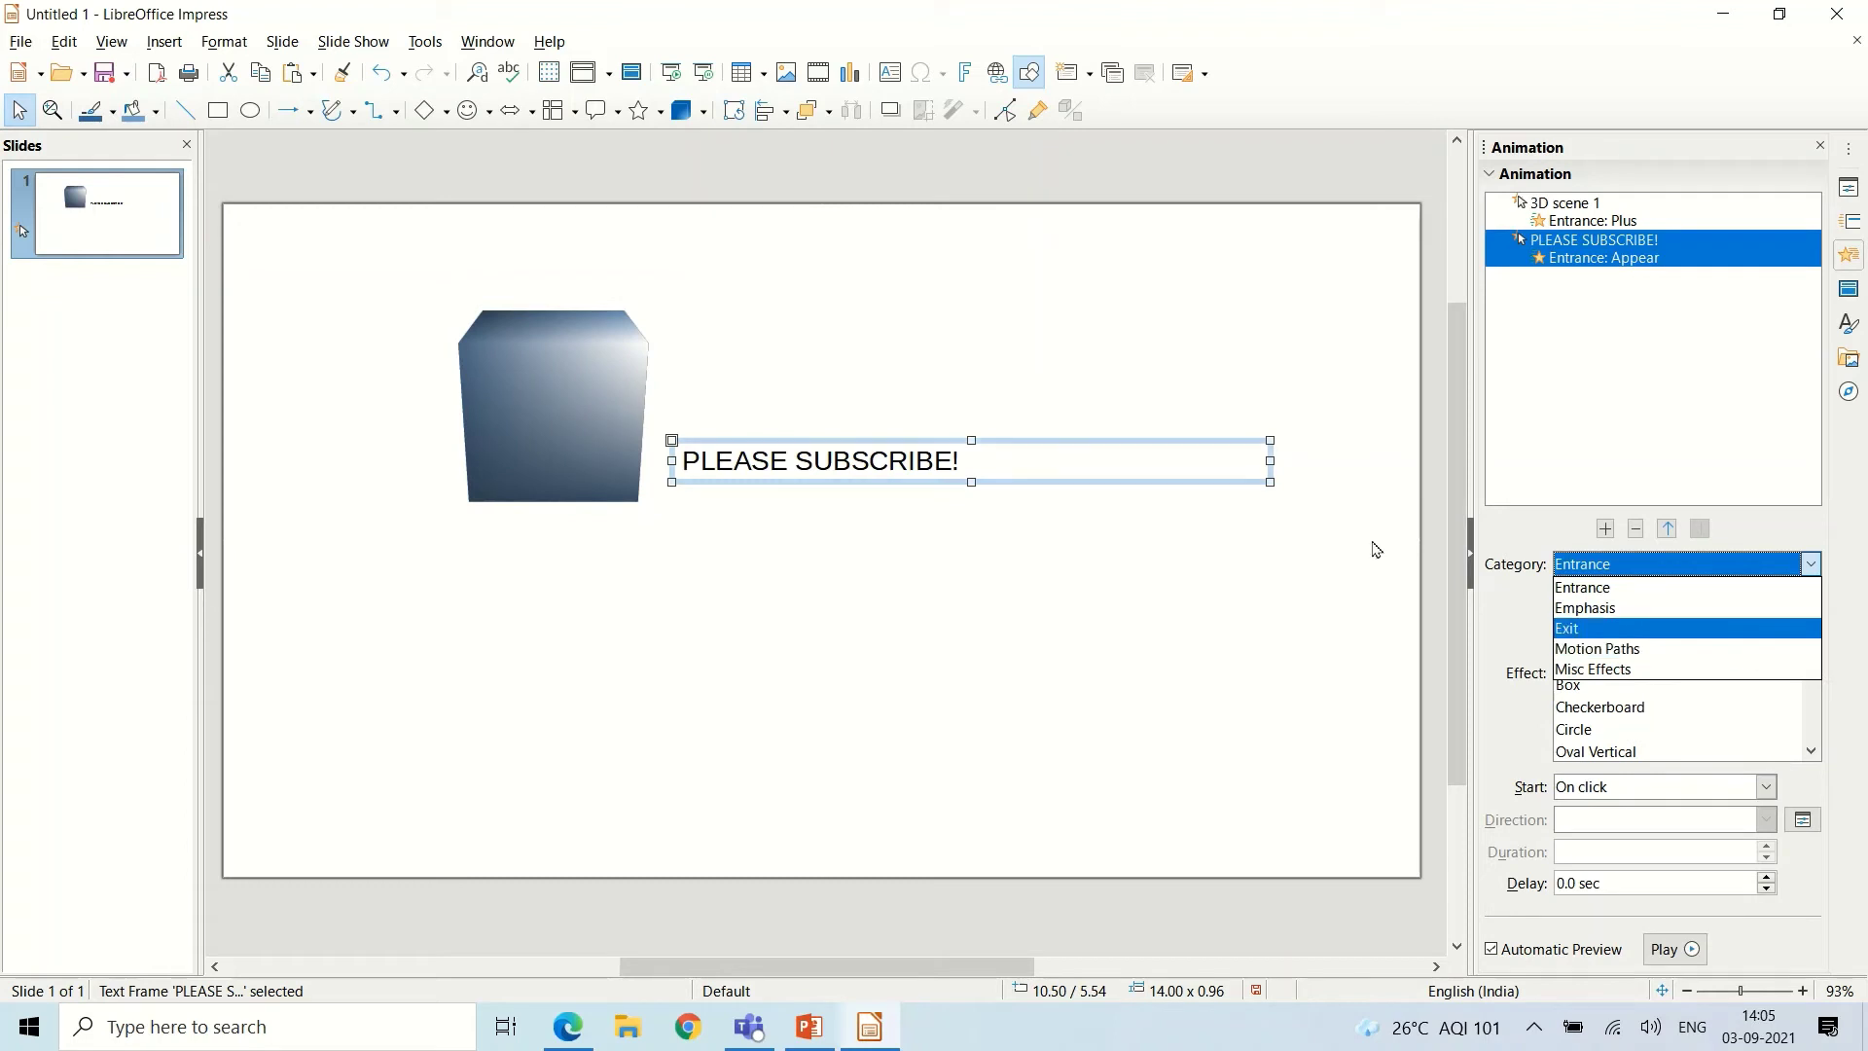
left_click(1477, 671)
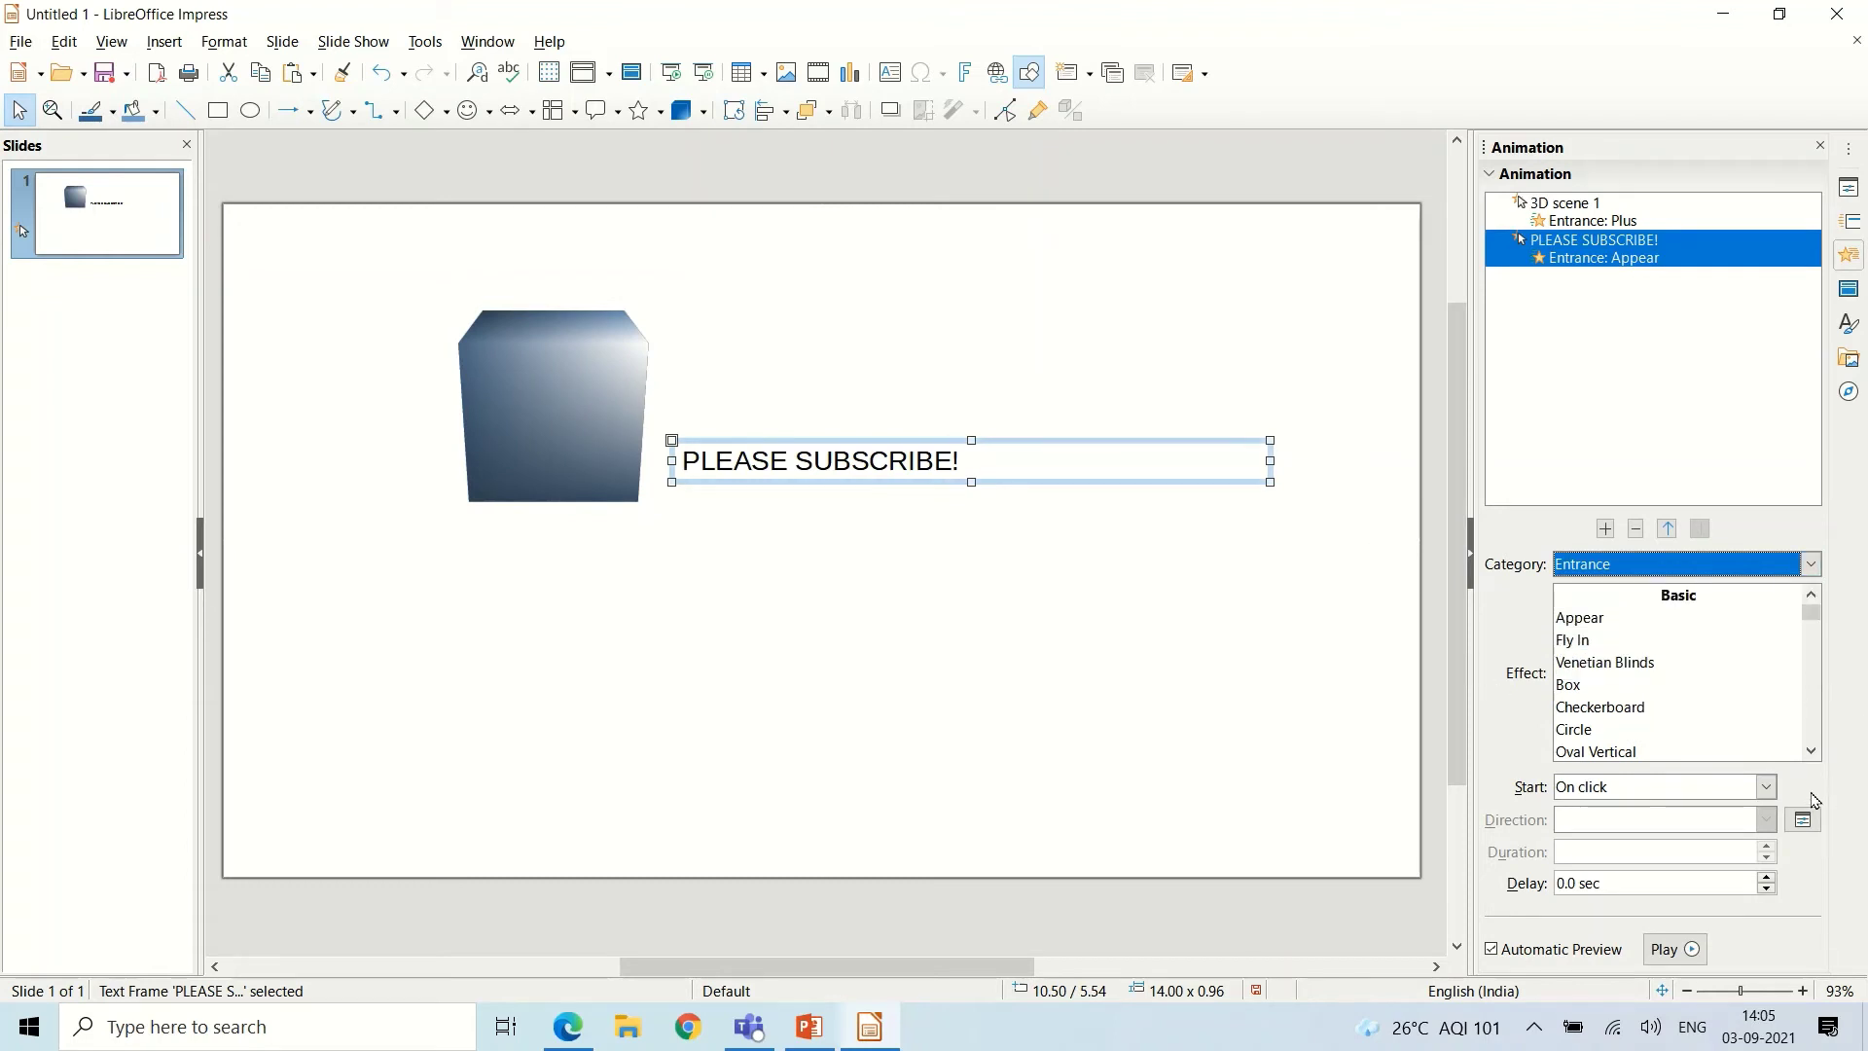
left_click(1810, 751)
left_click(1810, 751)
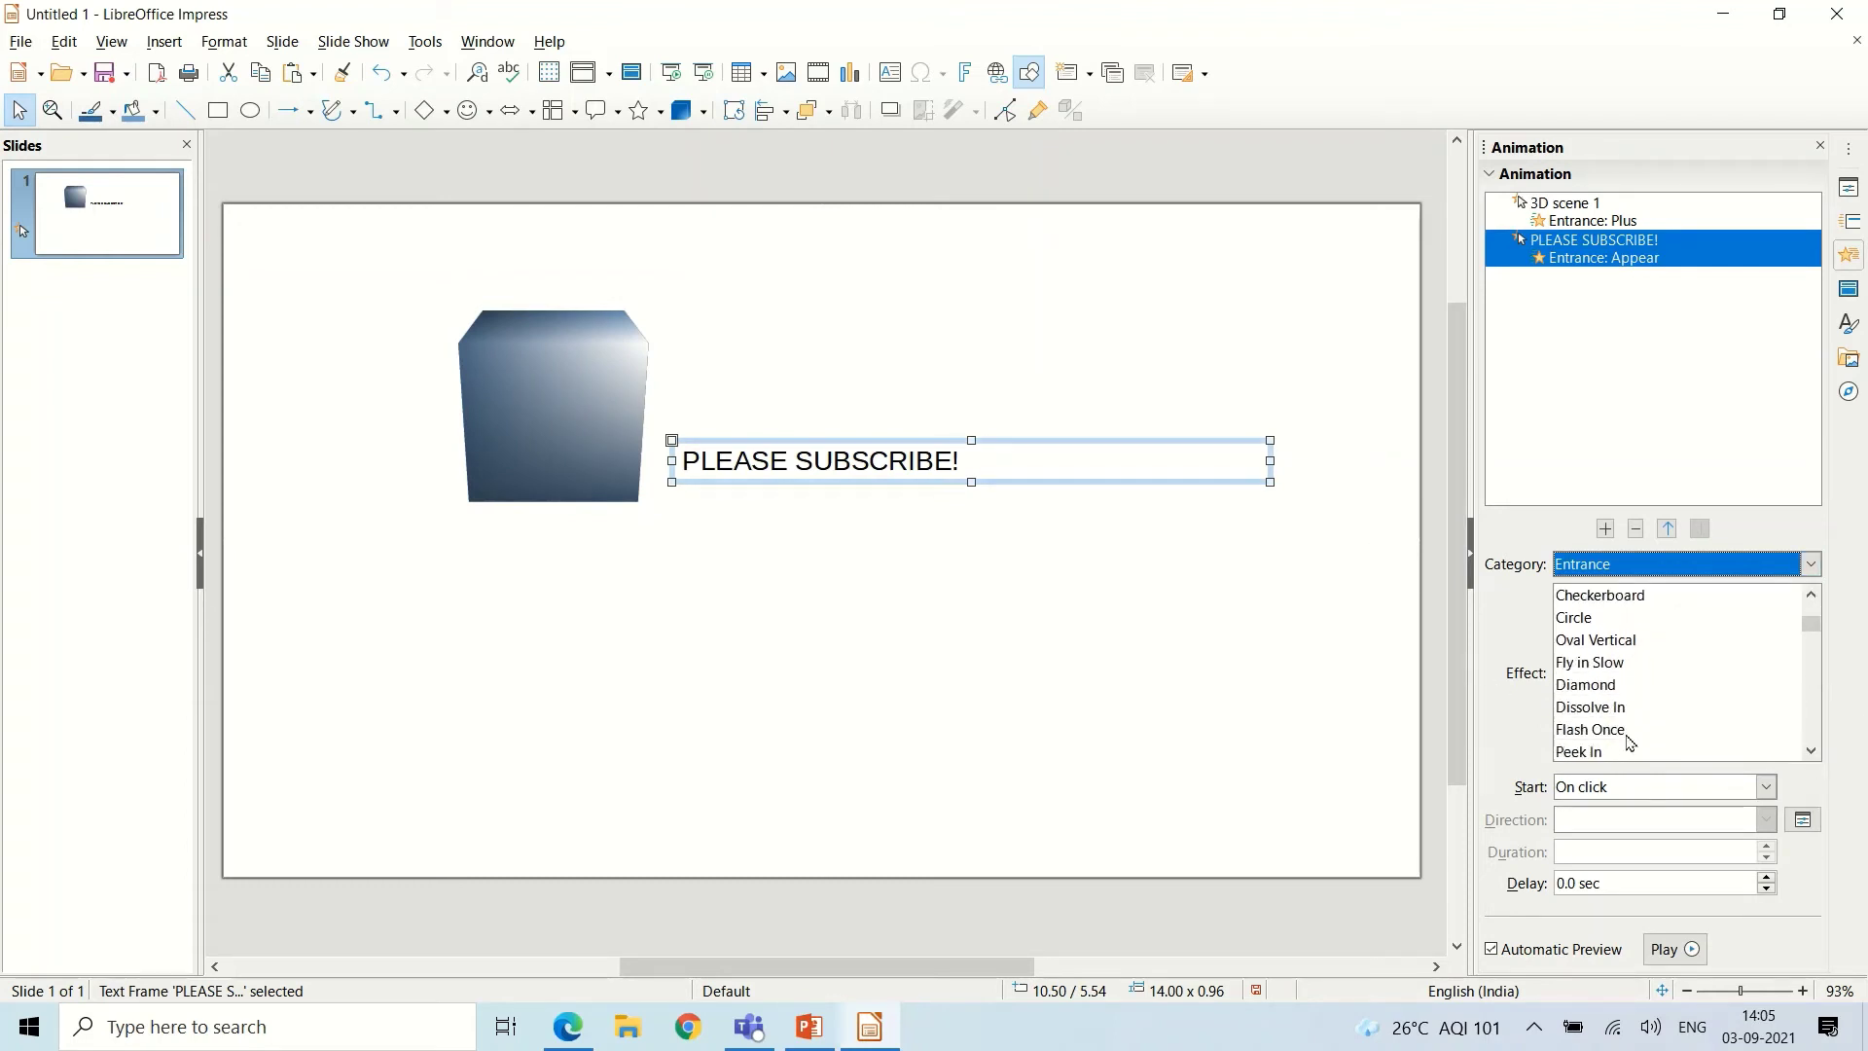
left_click(1592, 732)
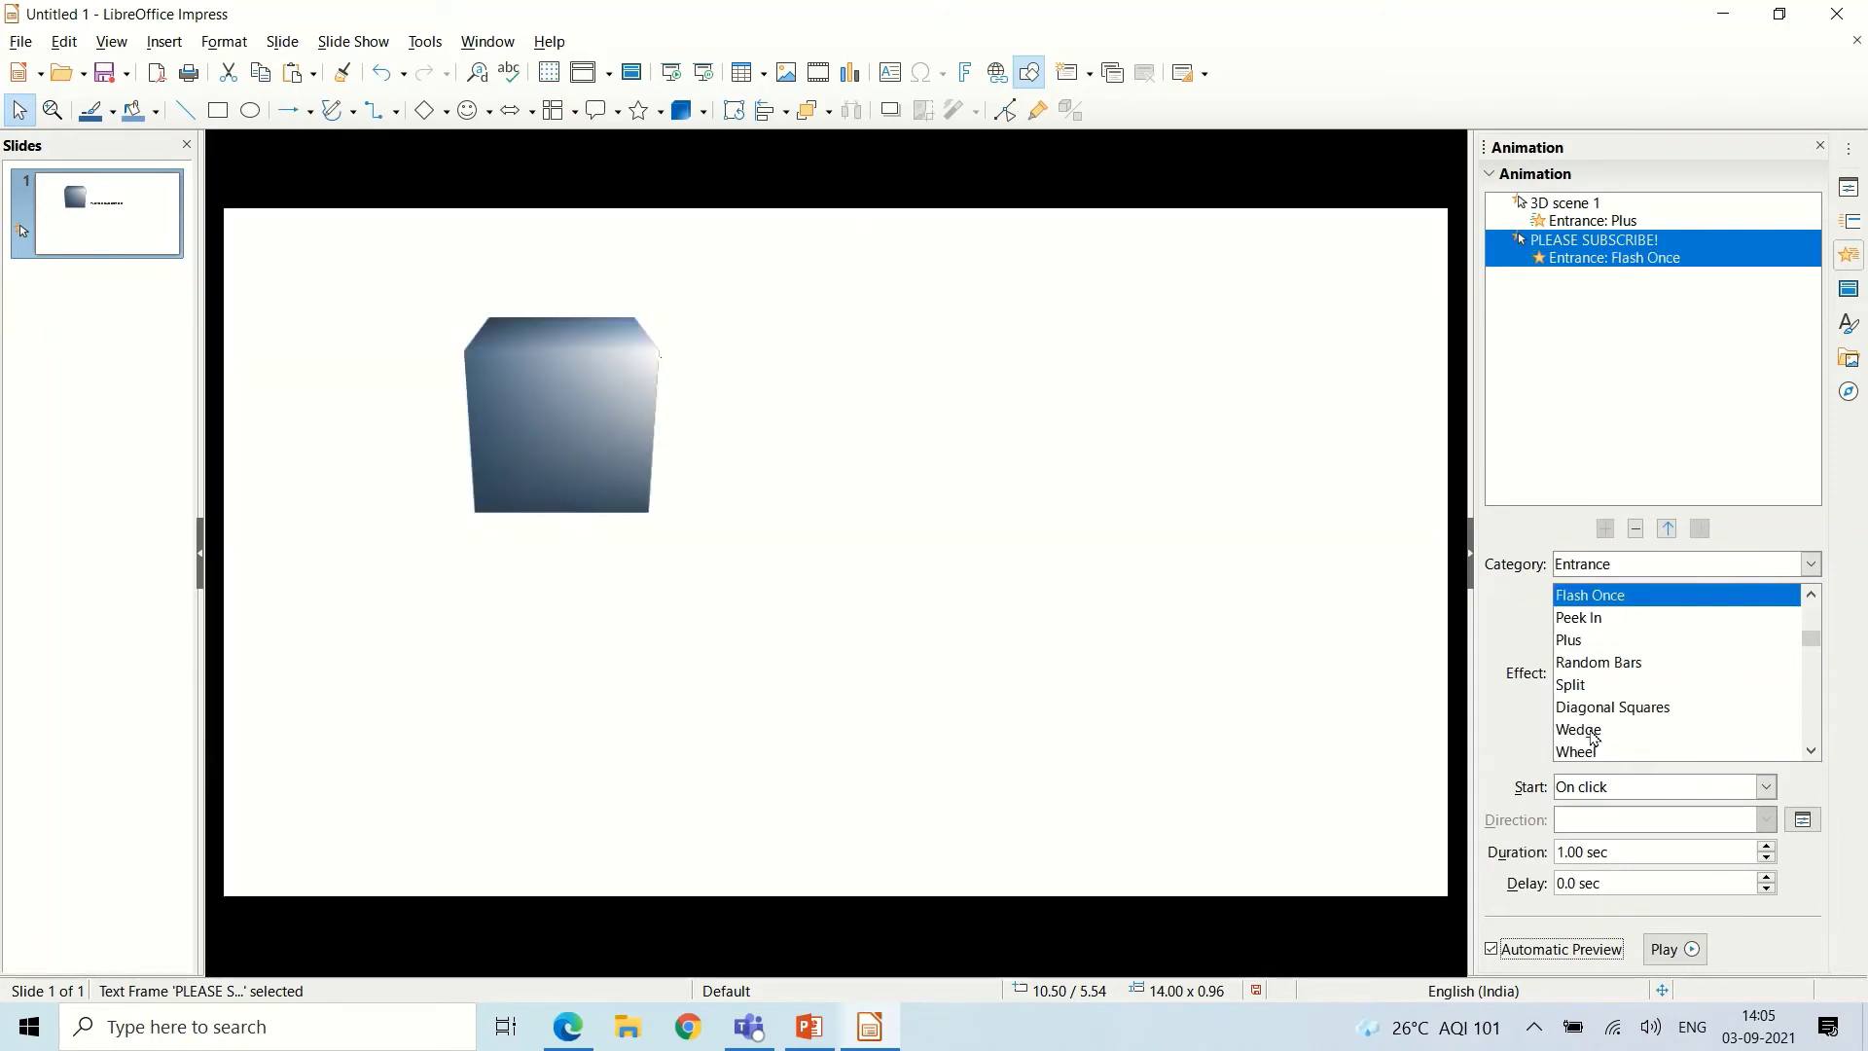
left_click(1592, 749)
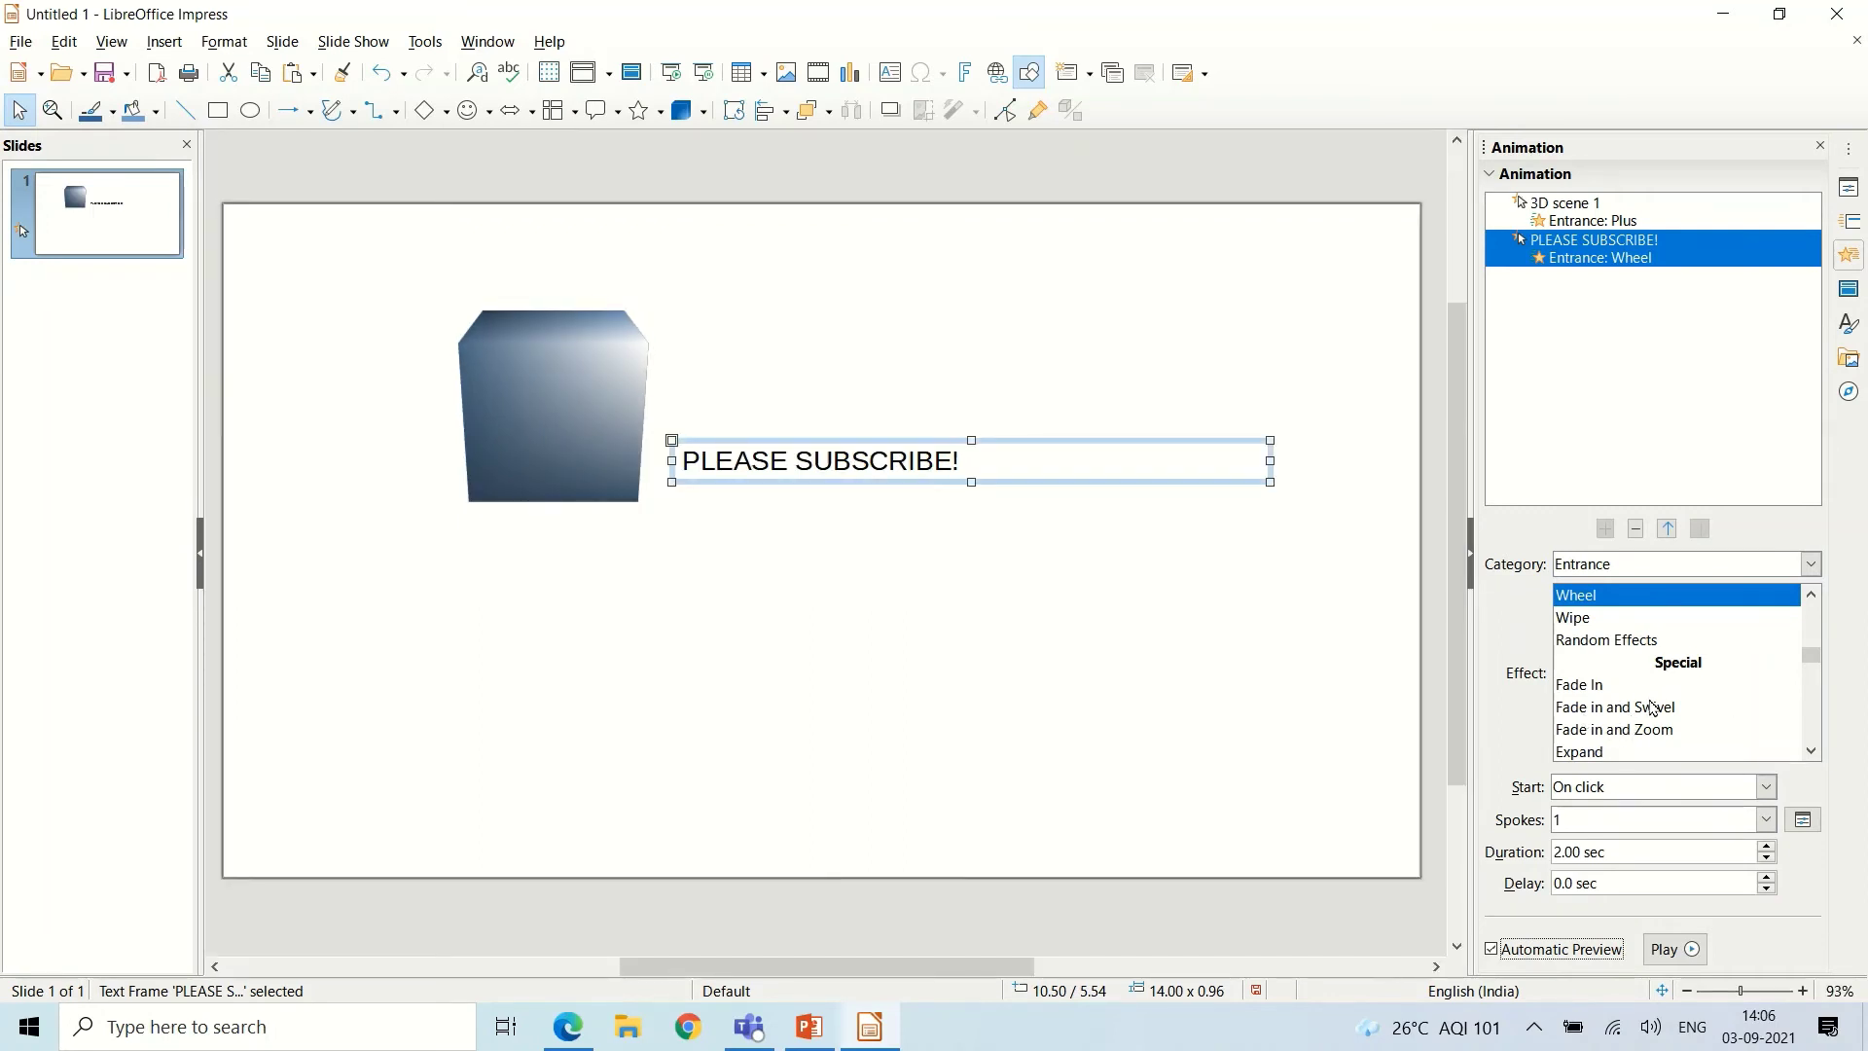
left_click(1658, 714)
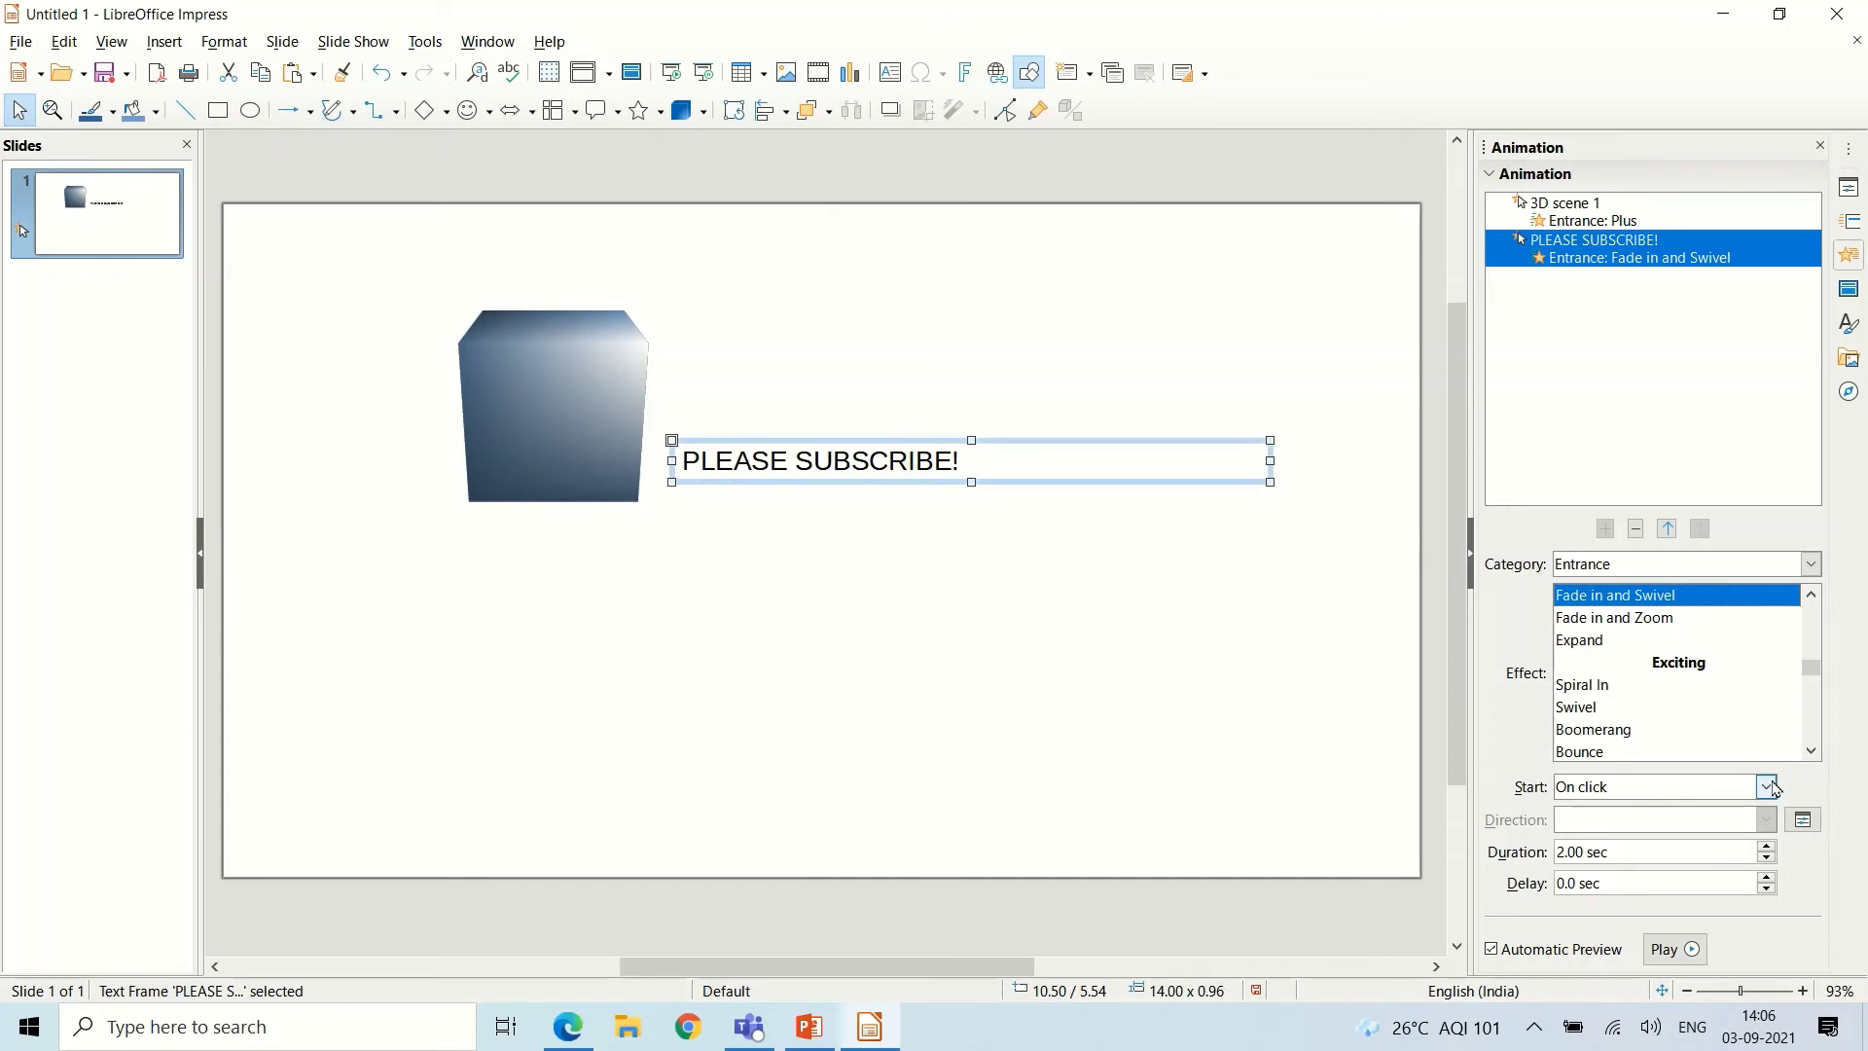
Keep the text animation starting on click and raise its duration to 4.50 sec.
left_click(1766, 787)
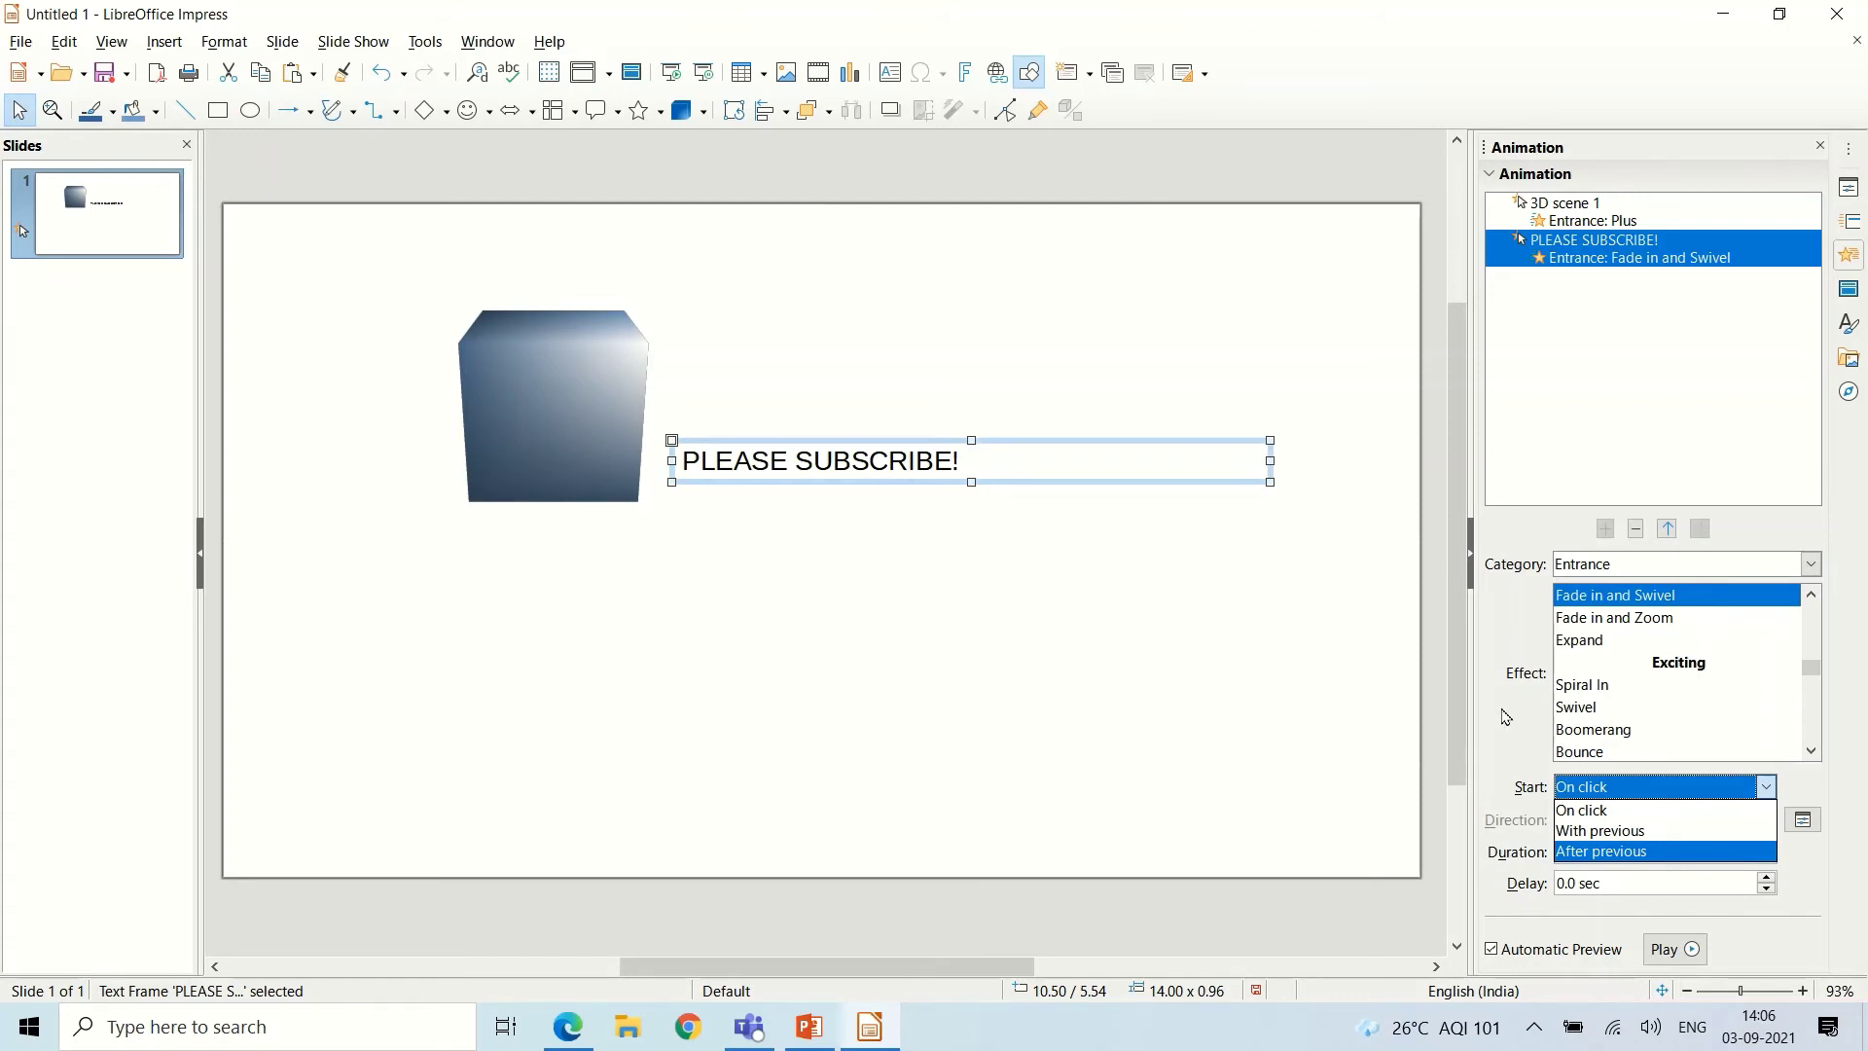
key("Escape")
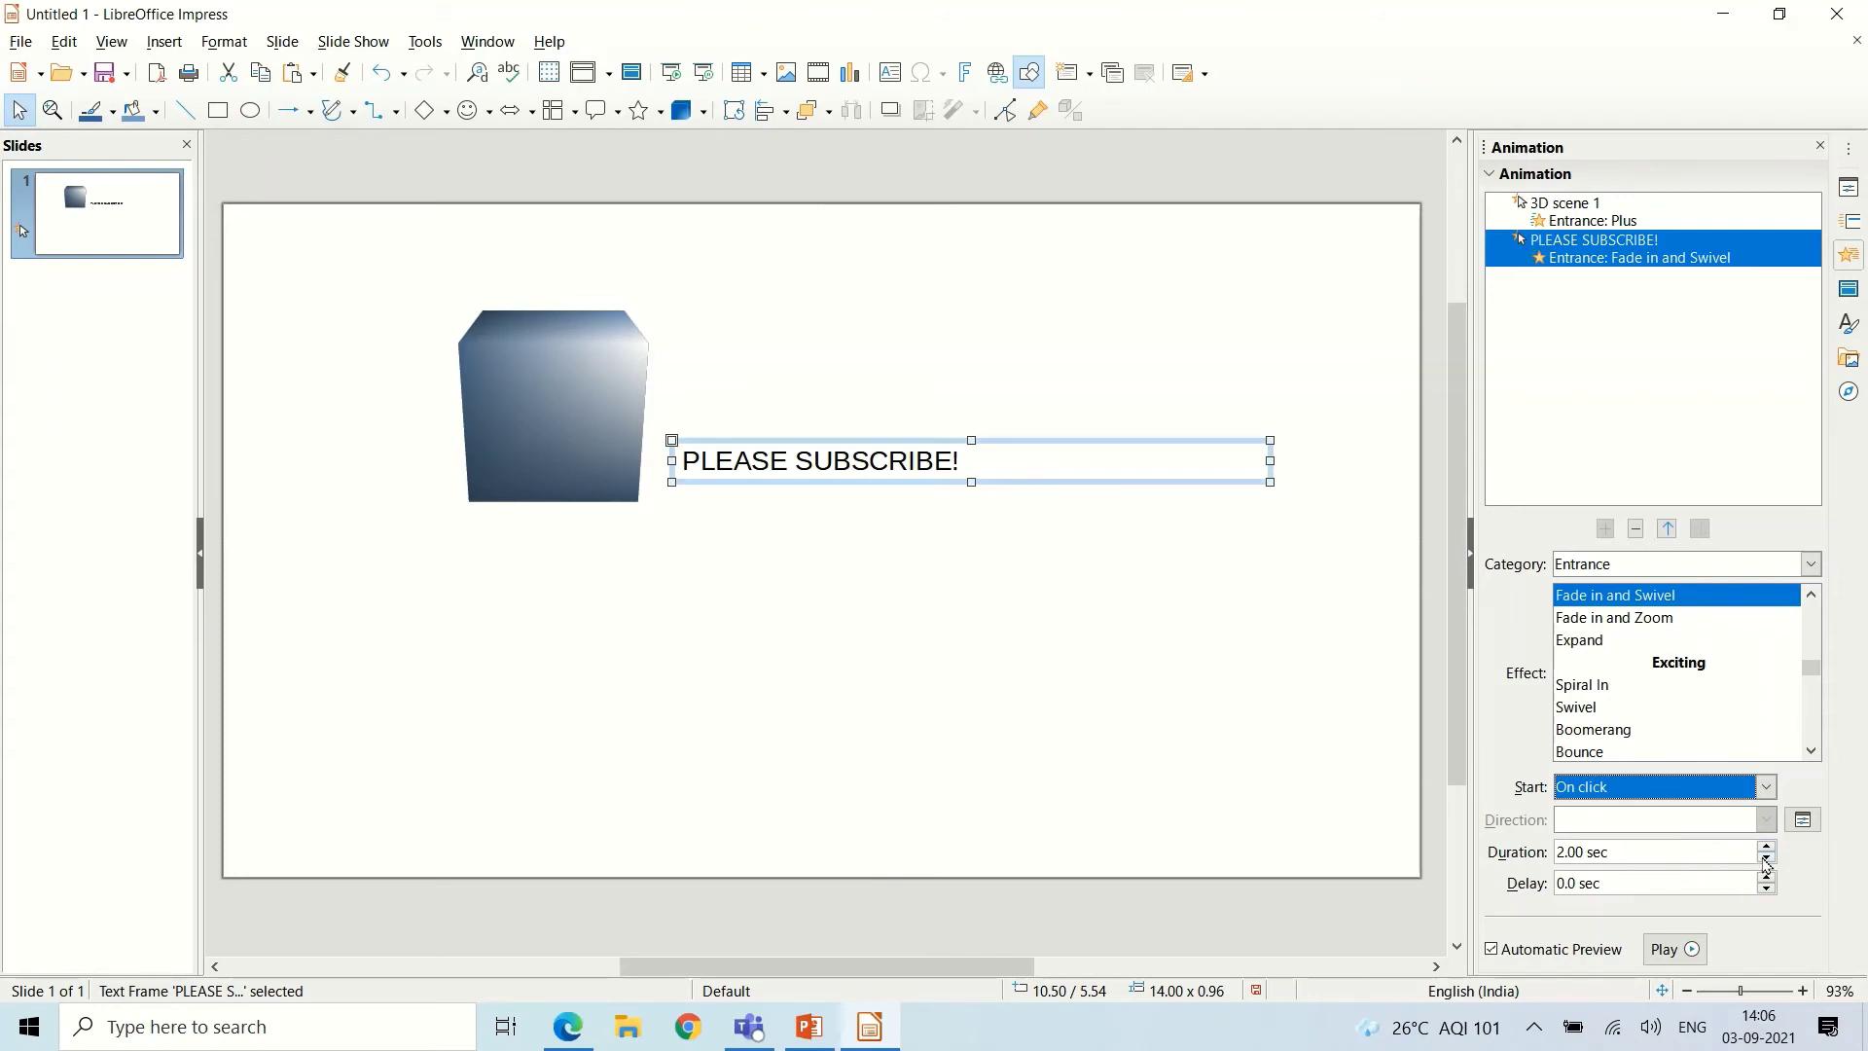
left_click(1766, 851)
left_click(1766, 845)
left_click(1767, 846)
left_click(1767, 845)
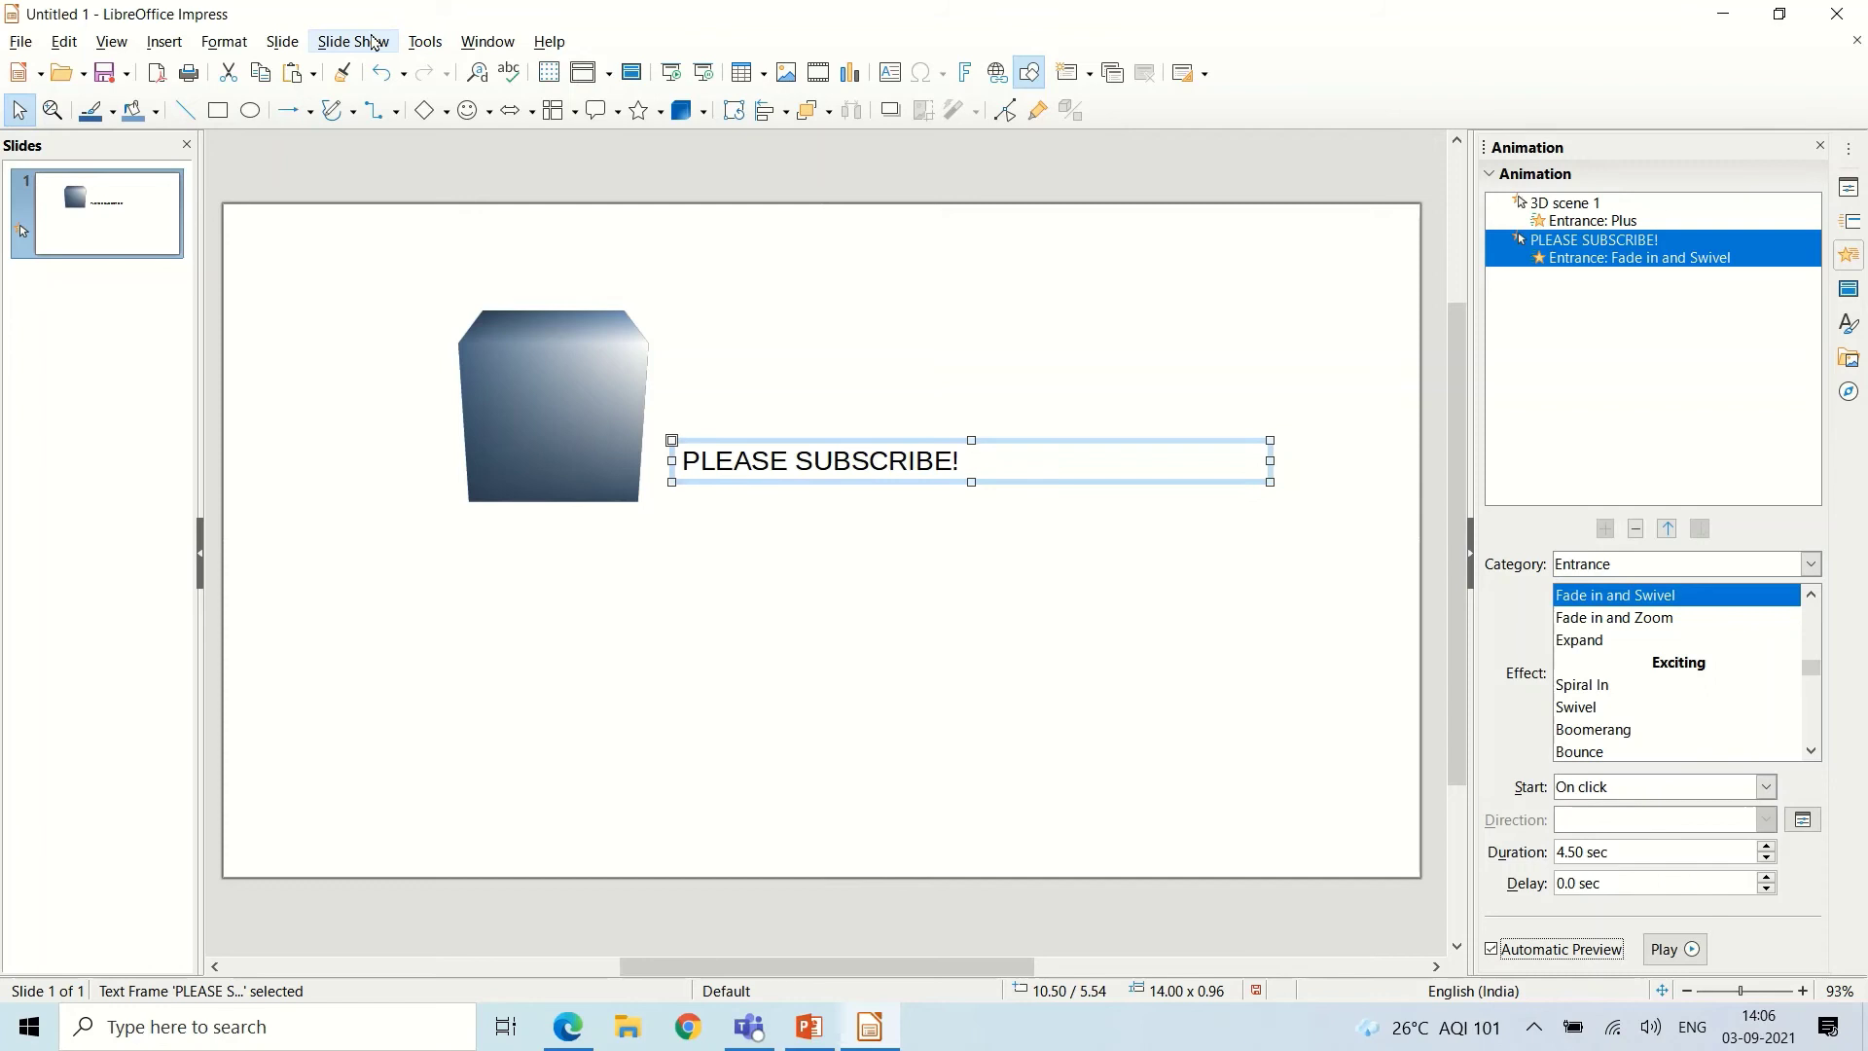
Insert the red-and-blue Tricolore Fontwork style below the PLEASE SUBSCRIBE! text.
mouse_move(970, 49)
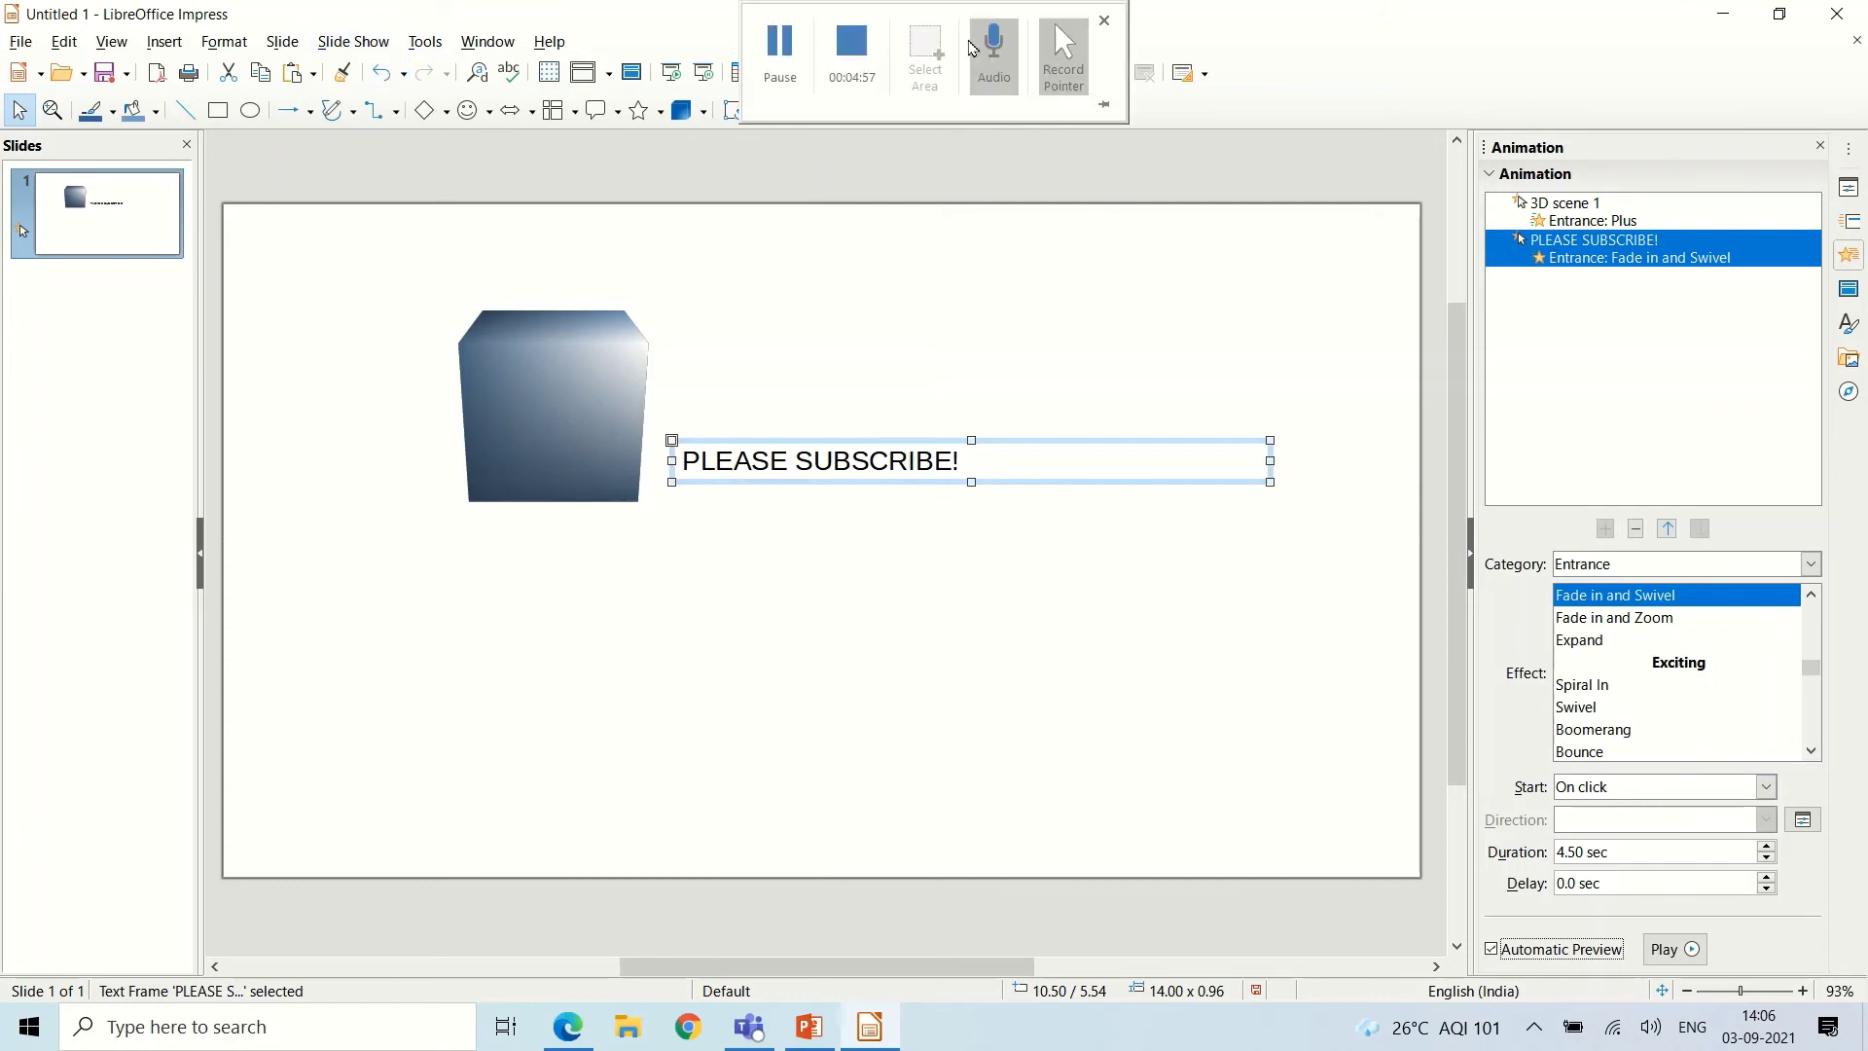
left_click(969, 72)
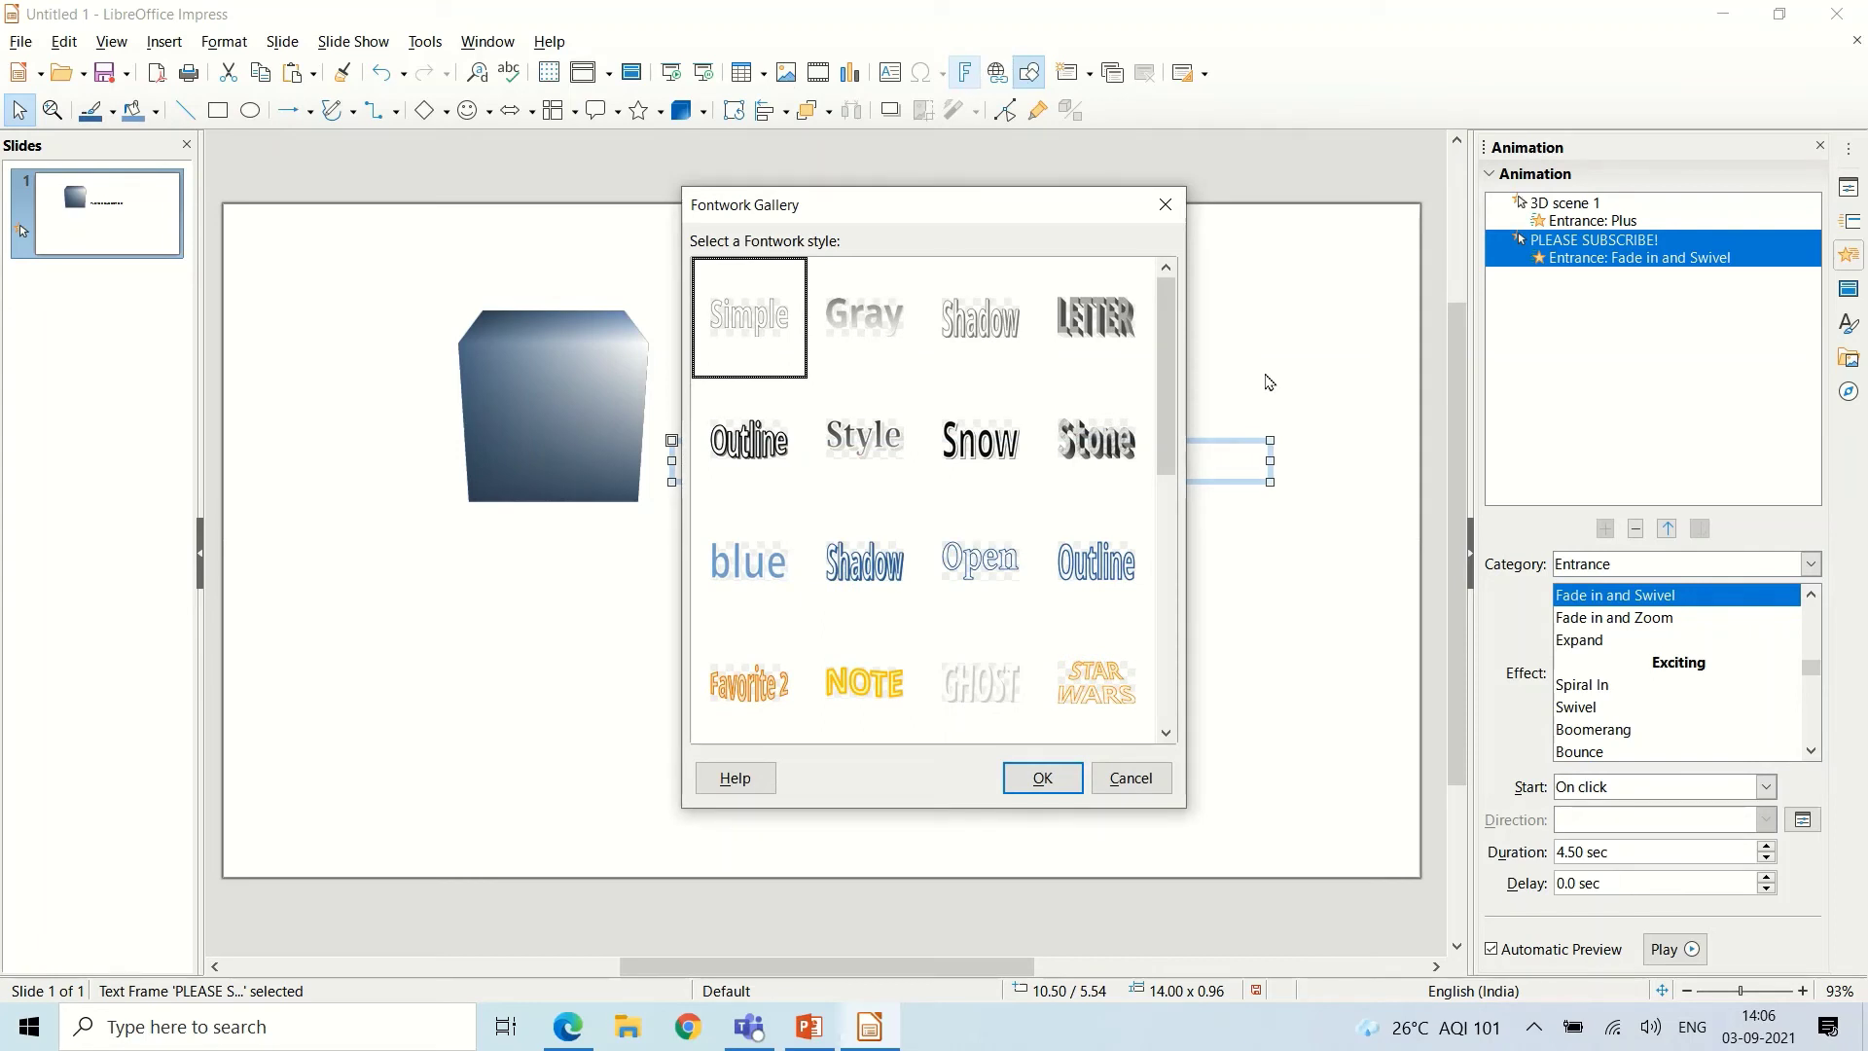
left_click_drag(1168, 320, 1194, 493)
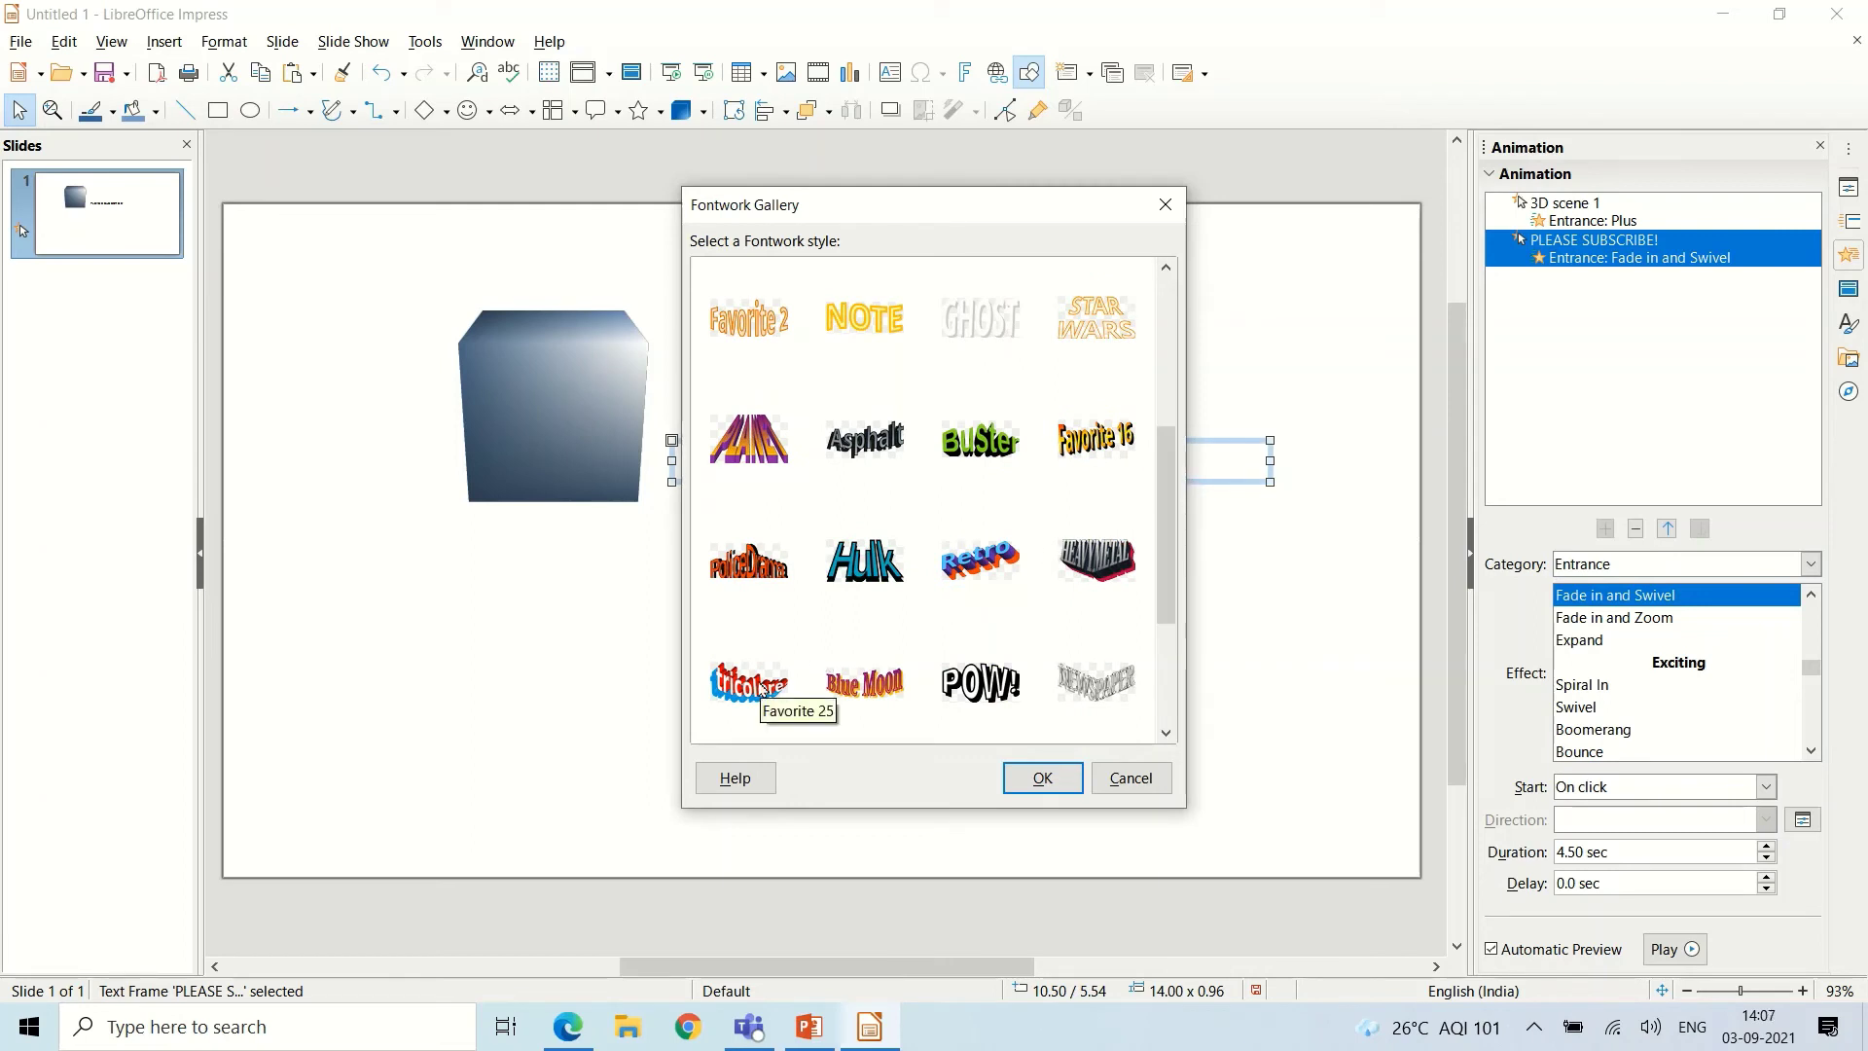
left_click(813, 729)
left_click(1042, 778)
key("Escape")
left_click(834, 577)
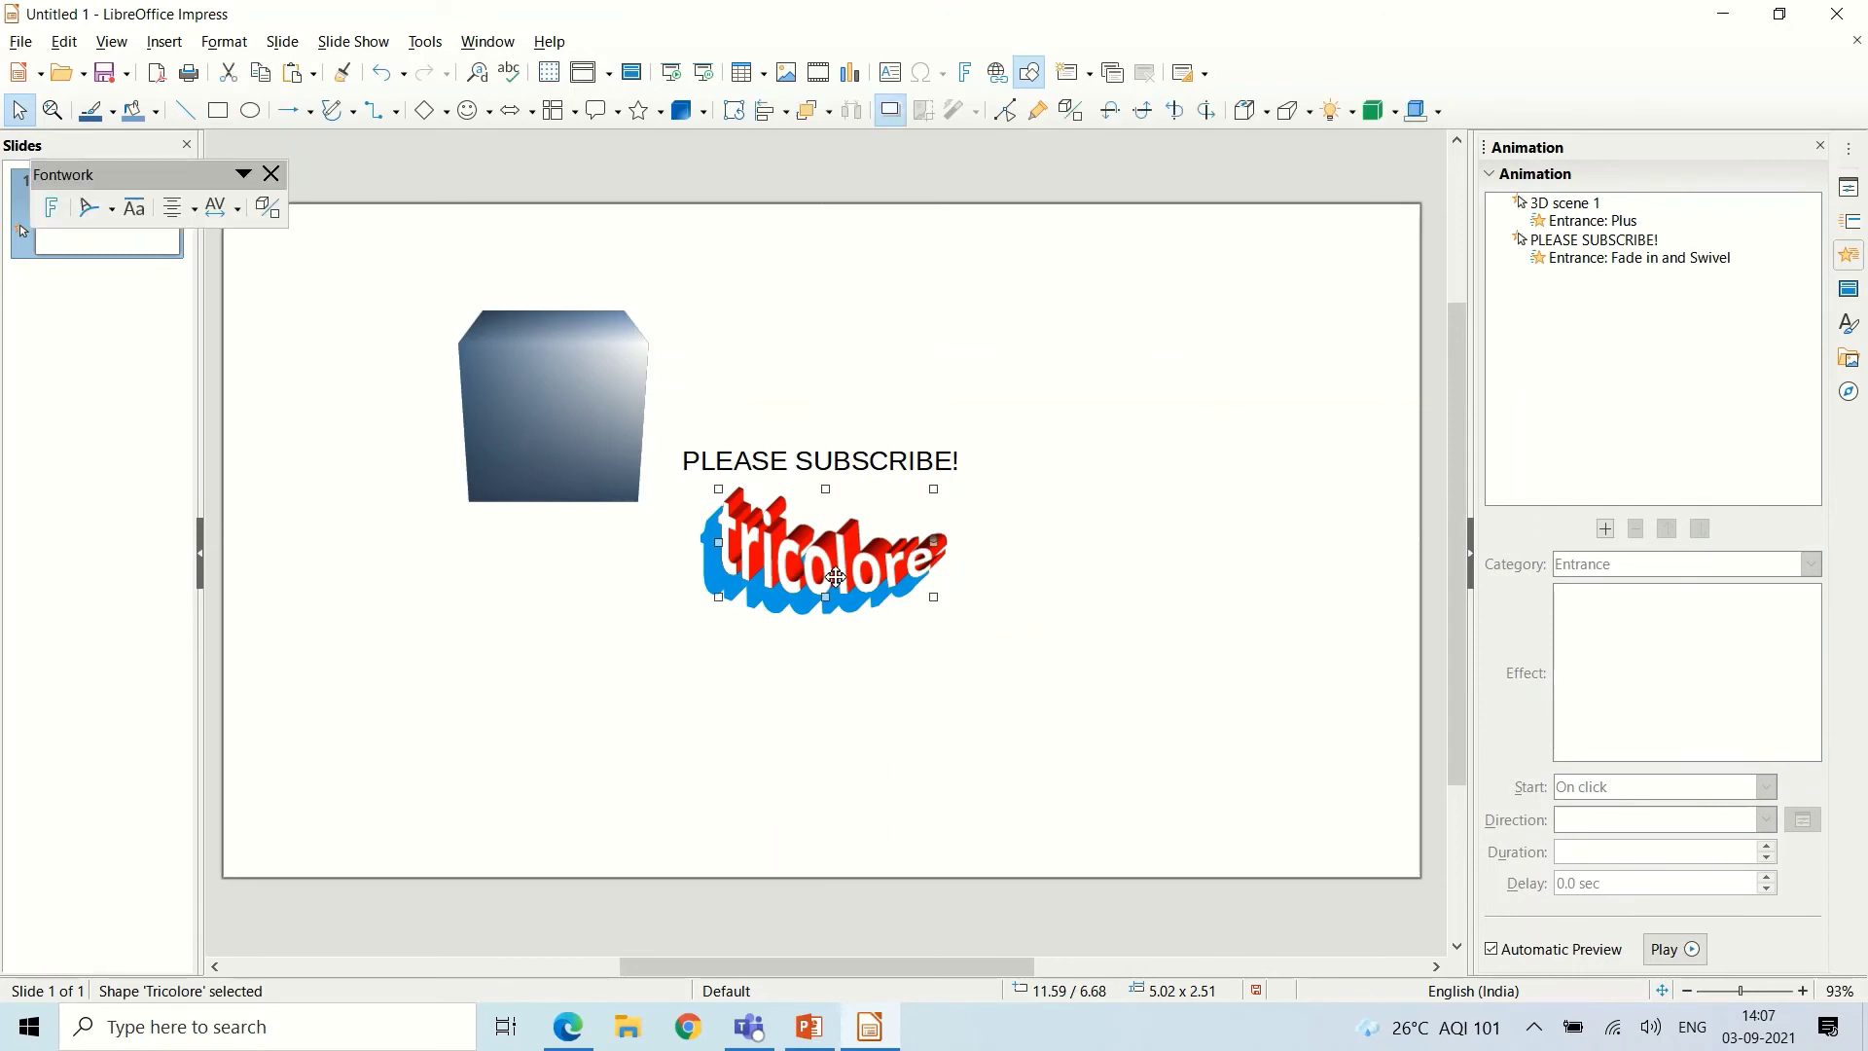
Replace the Fontwork's 'tricolore' wording with 'Please subscribe' and reselect the banner.
double_click(834, 577)
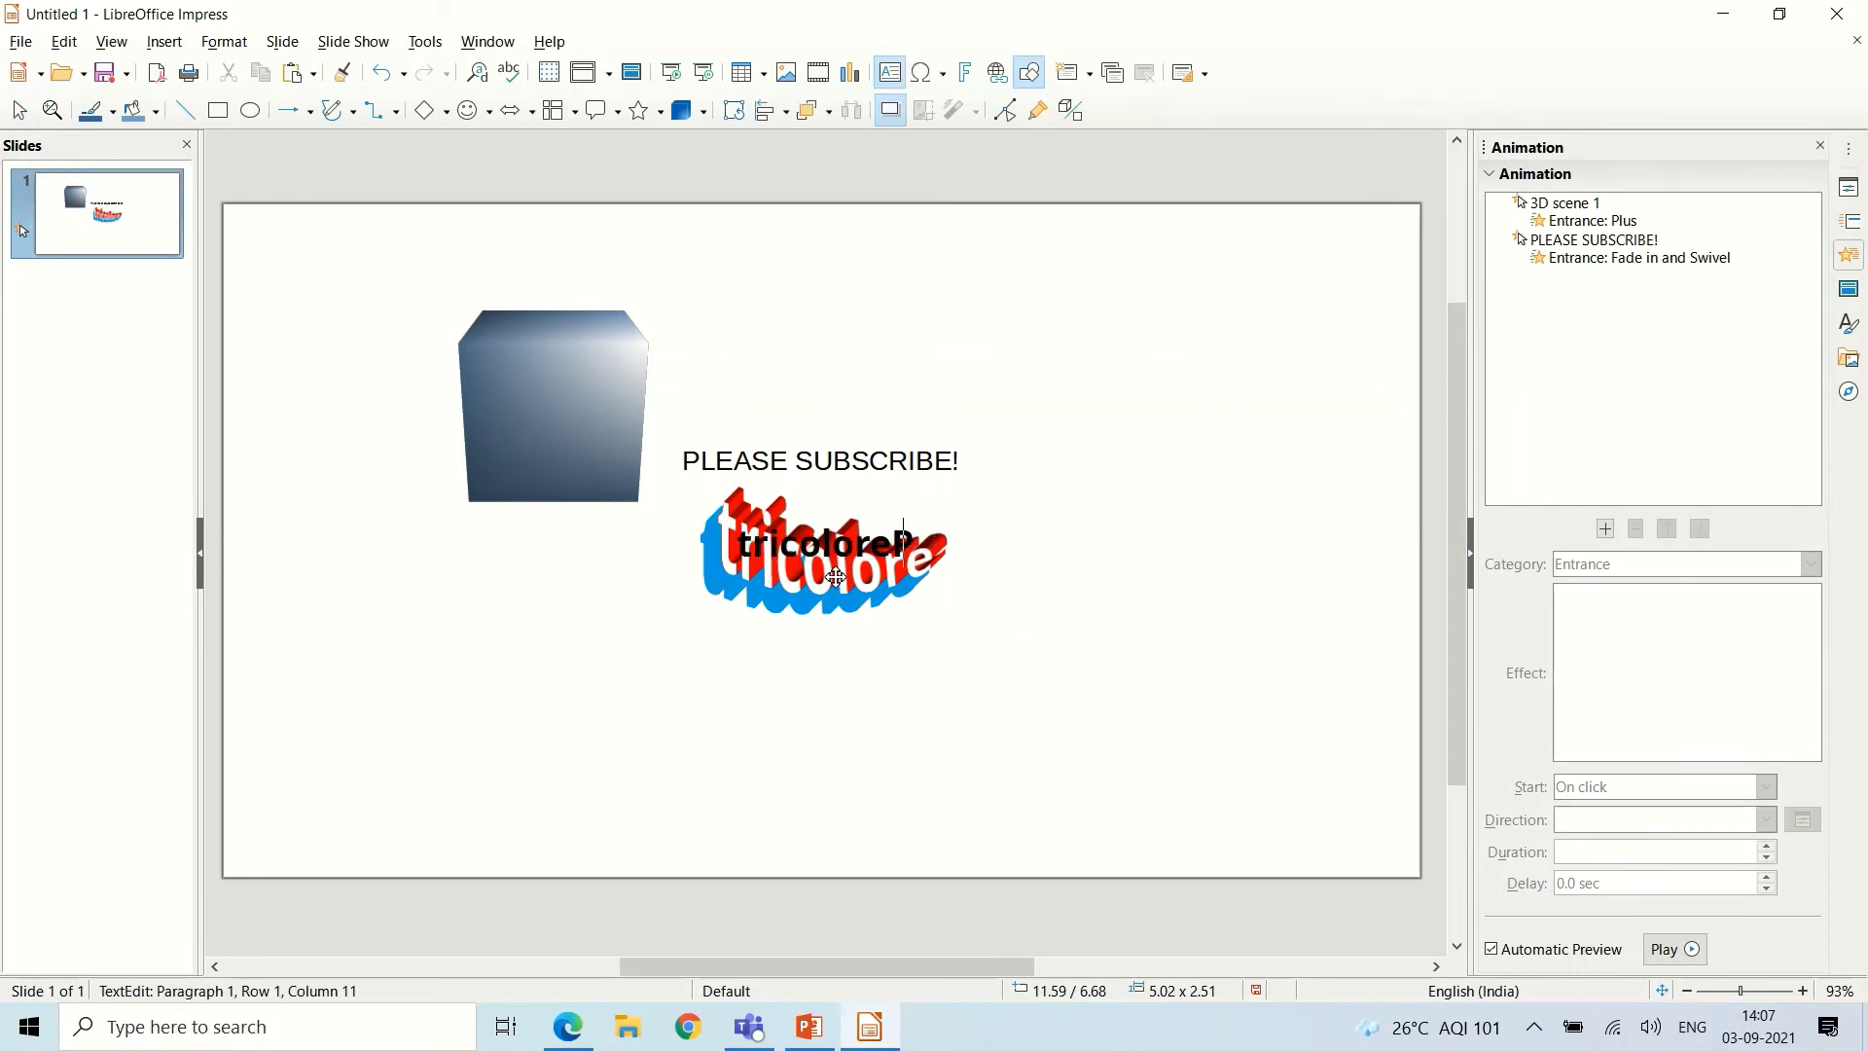
key("BackSpace")
key("BackSpace")
key("BackSpace")
key("BackSpace")
key("BackSpace")
key("BackSpace")
key("BackSpace")
key("BackSpace")
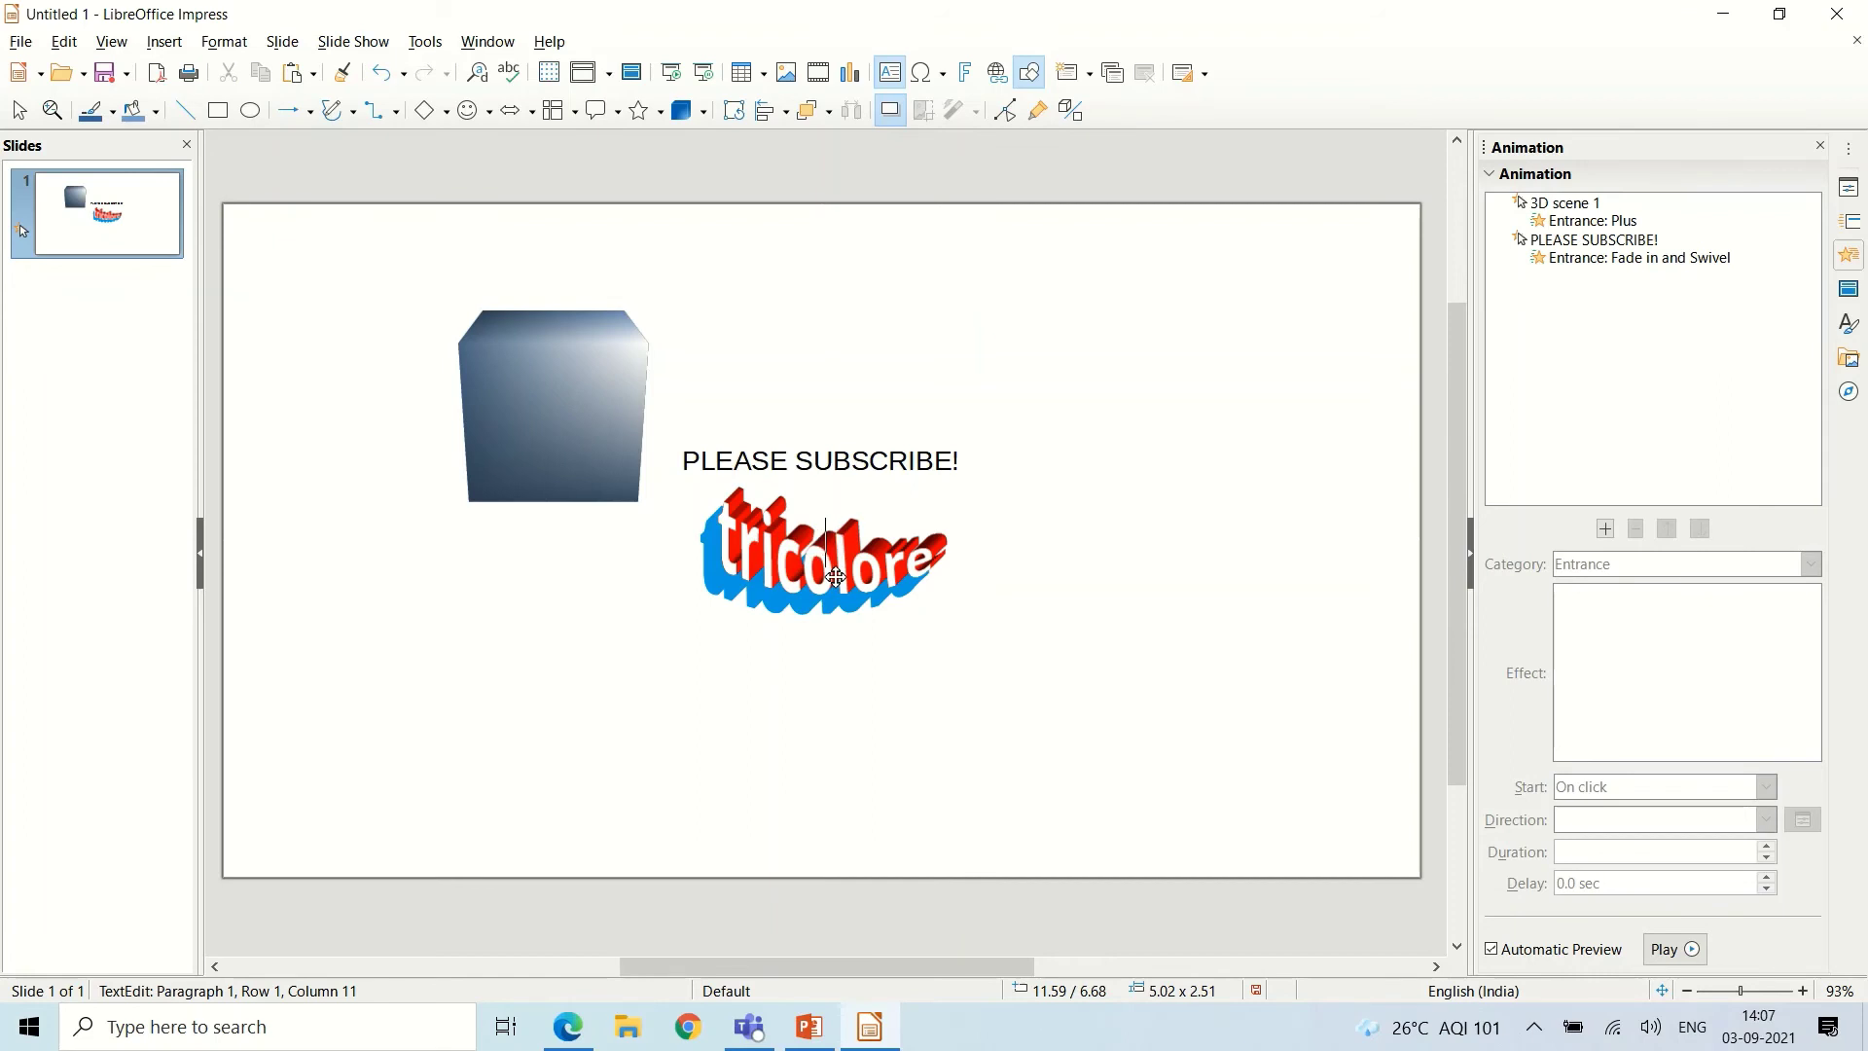
type("Please subscribe")
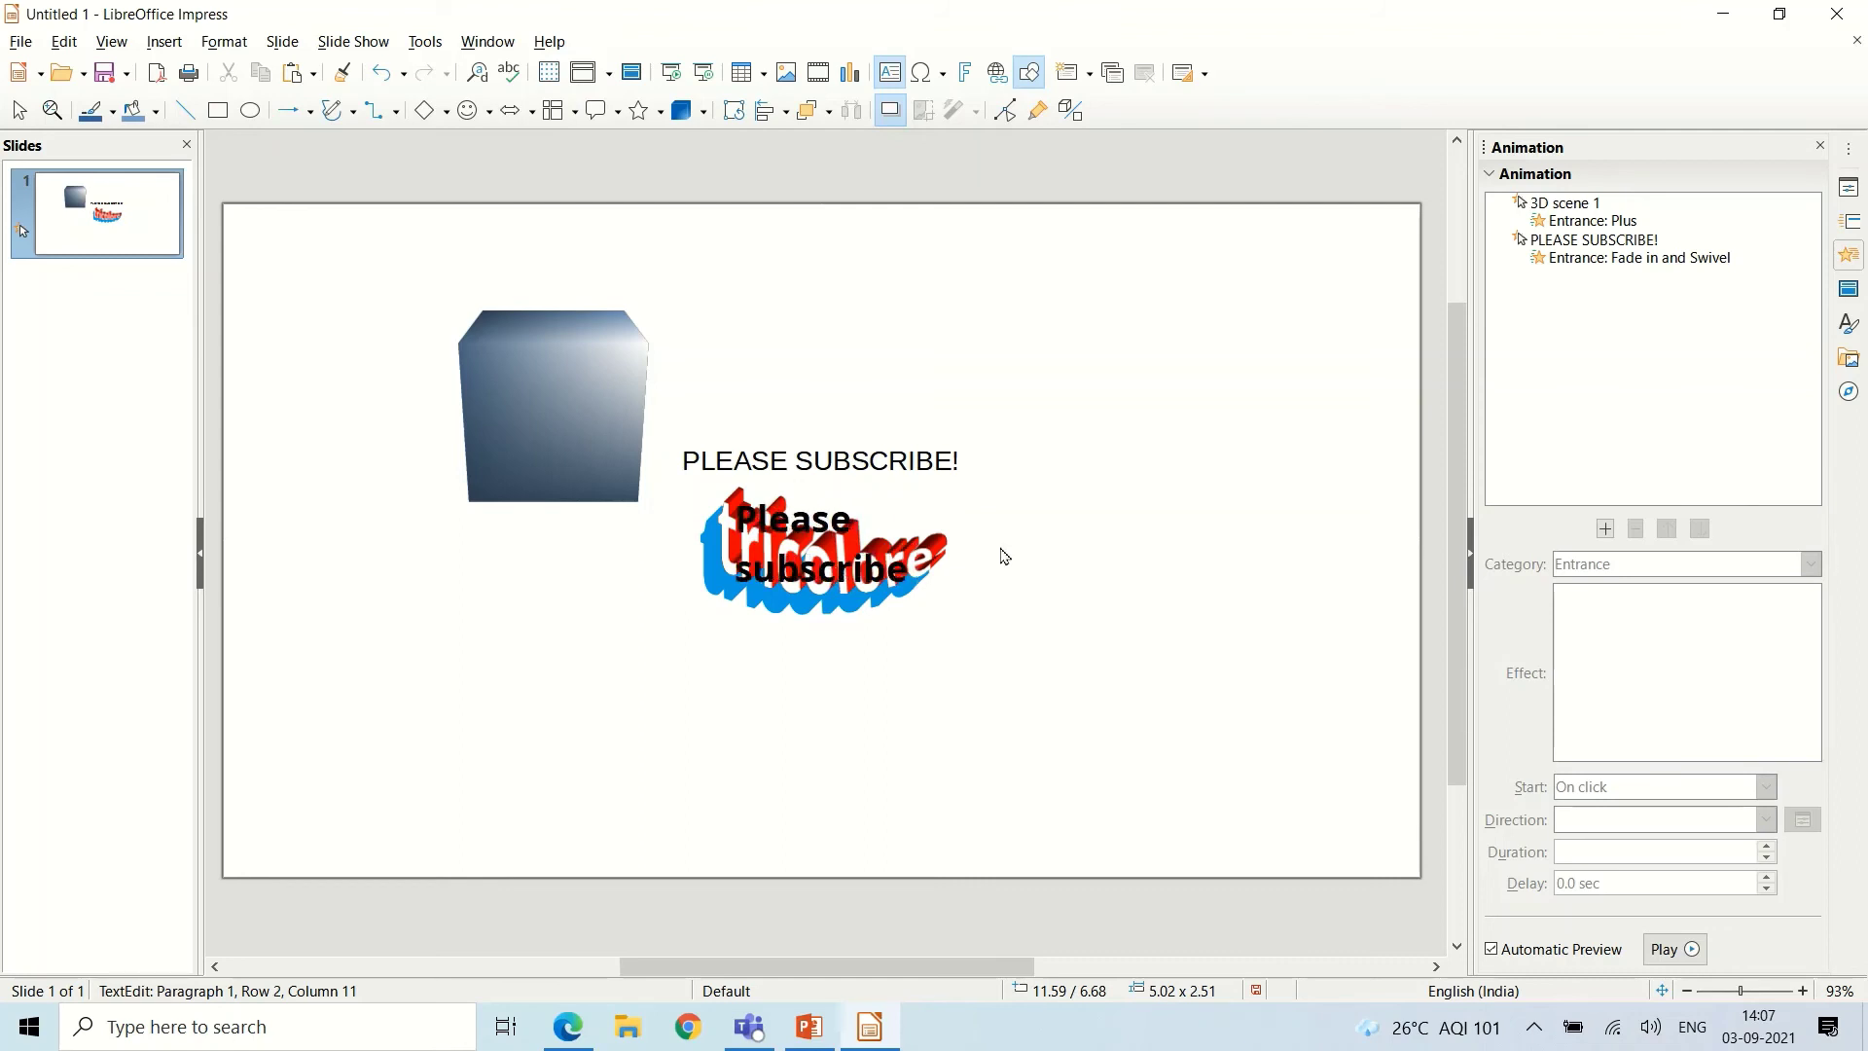
left_click(1085, 554)
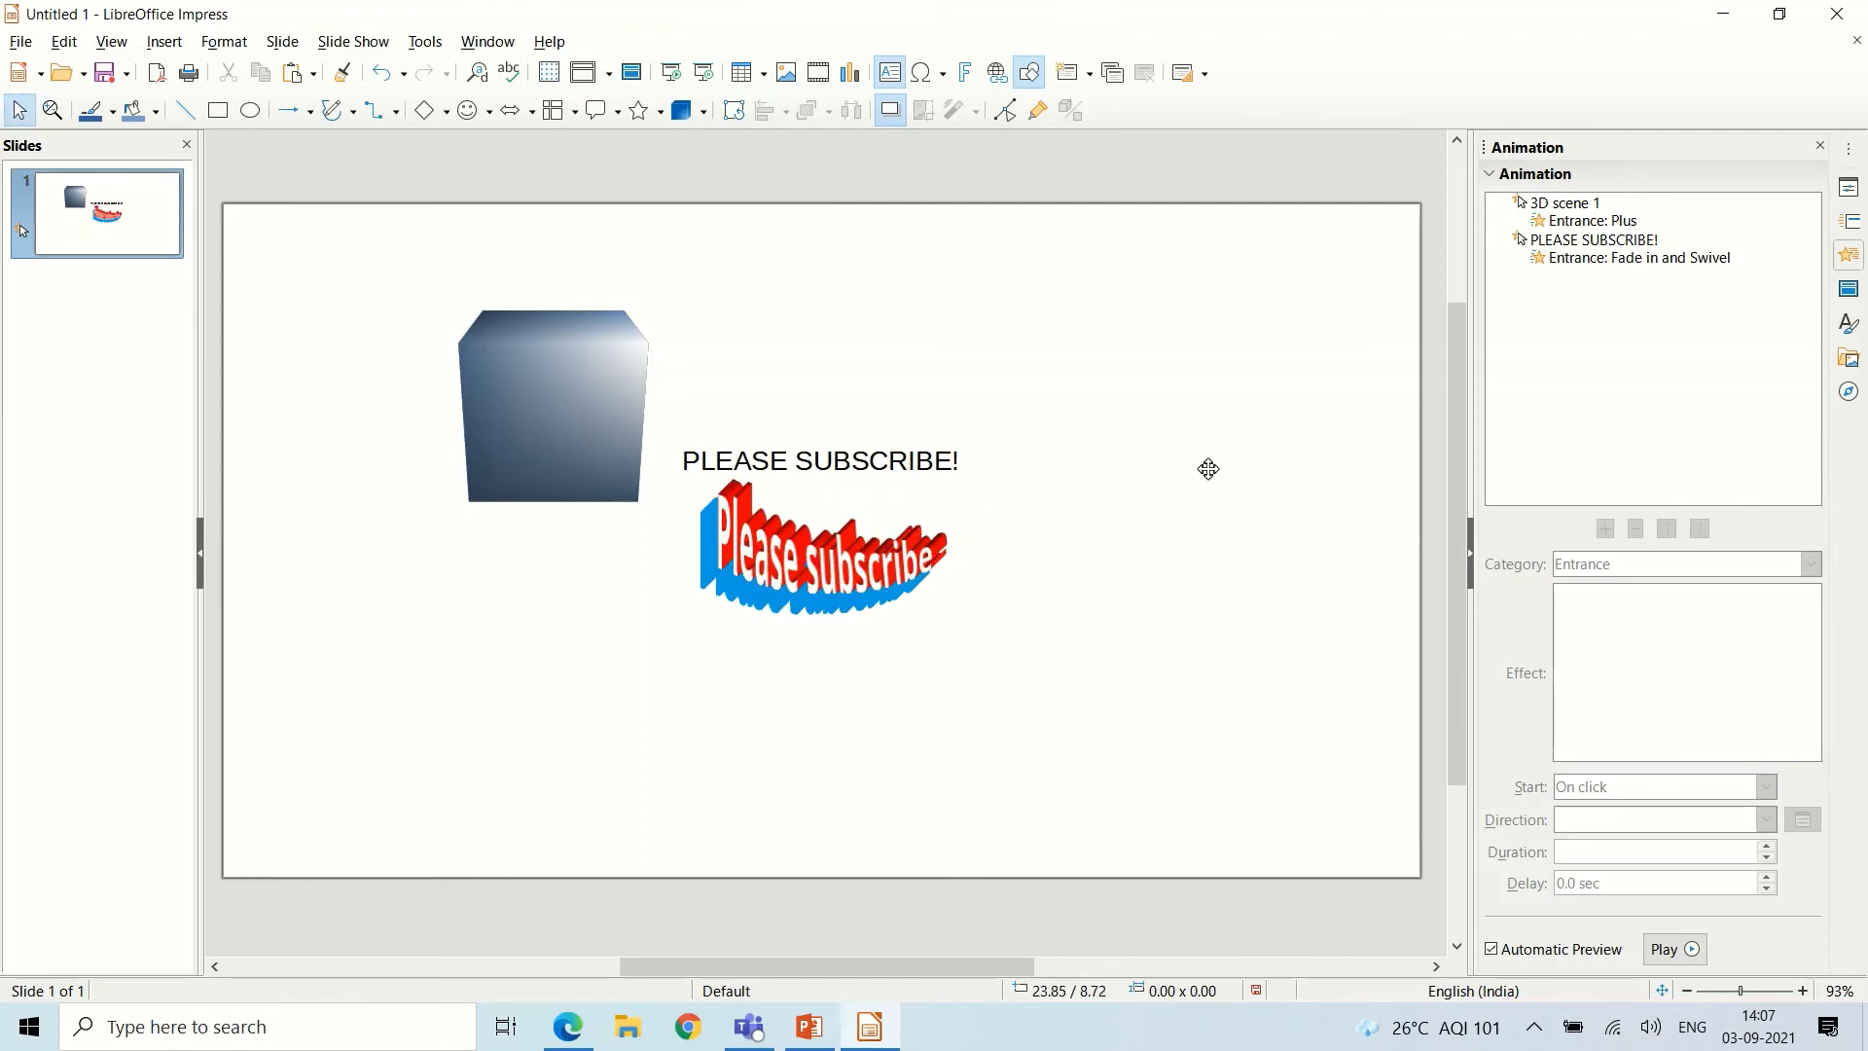
left_click(870, 562)
left_click_drag(936, 600, 1038, 668)
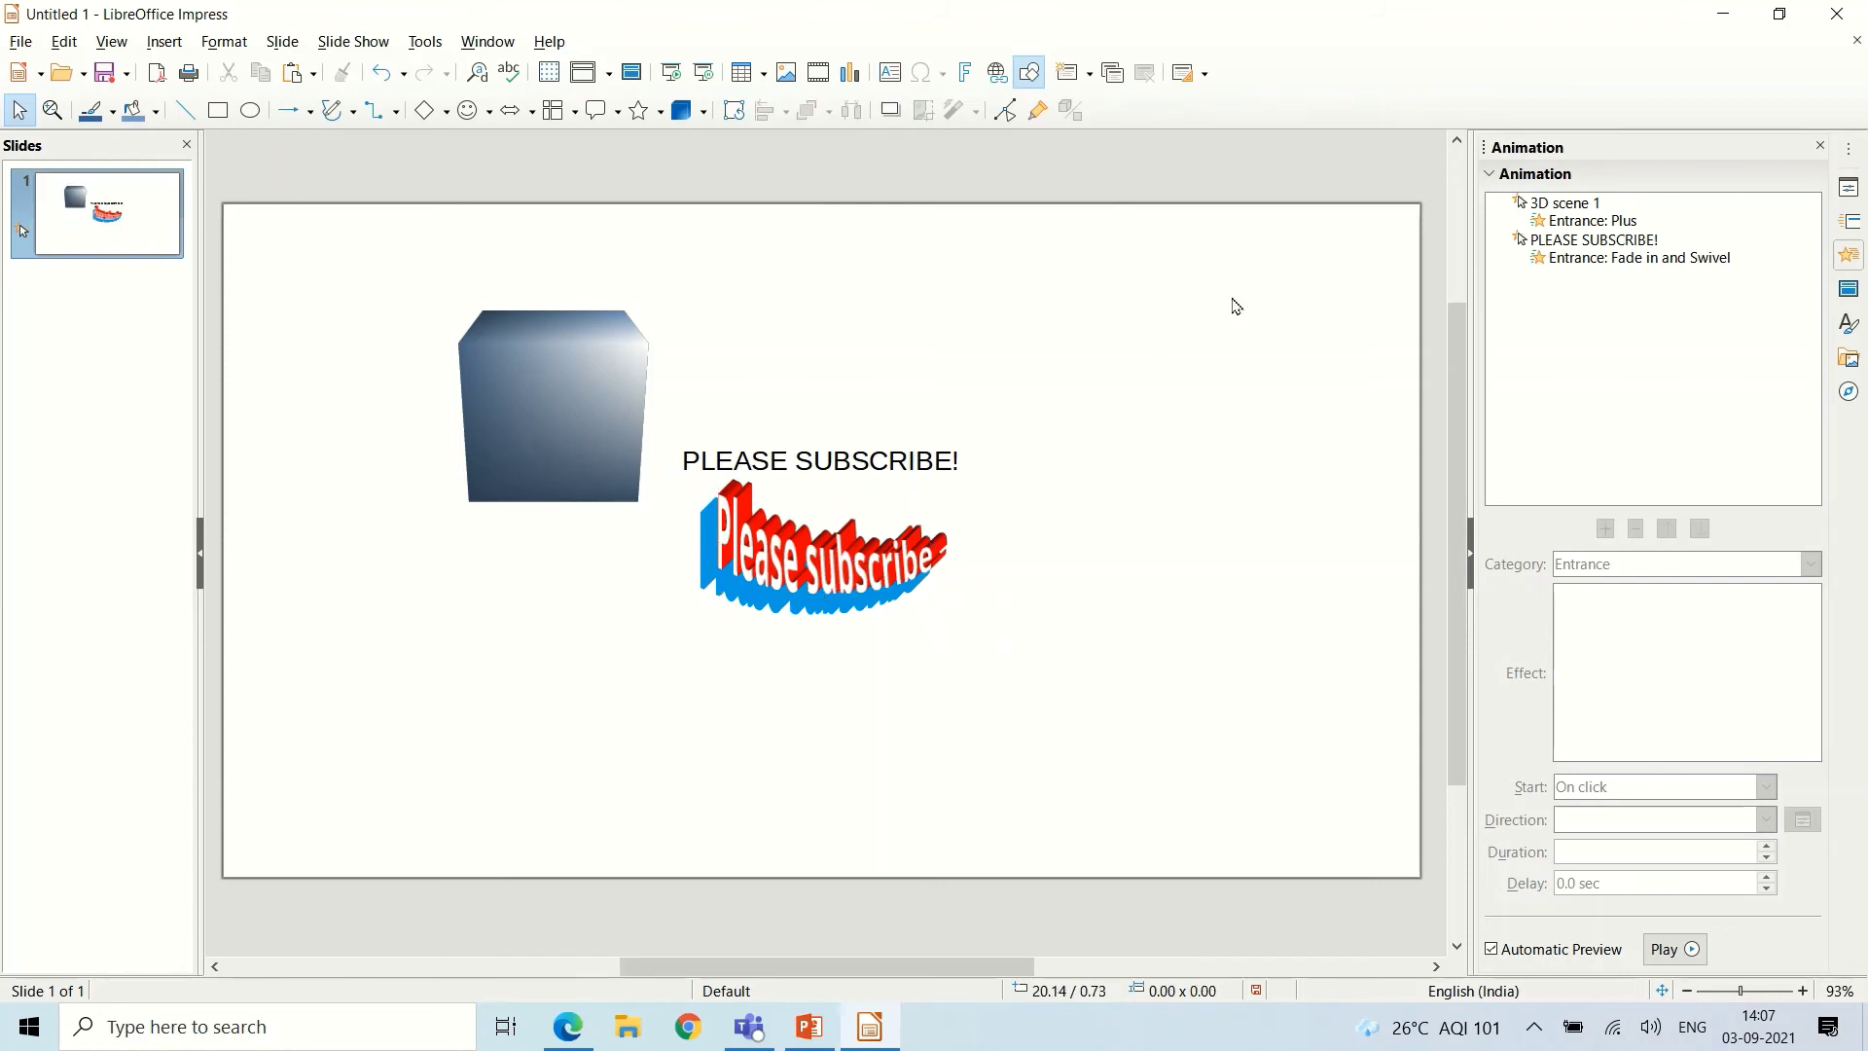
left_click(872, 558)
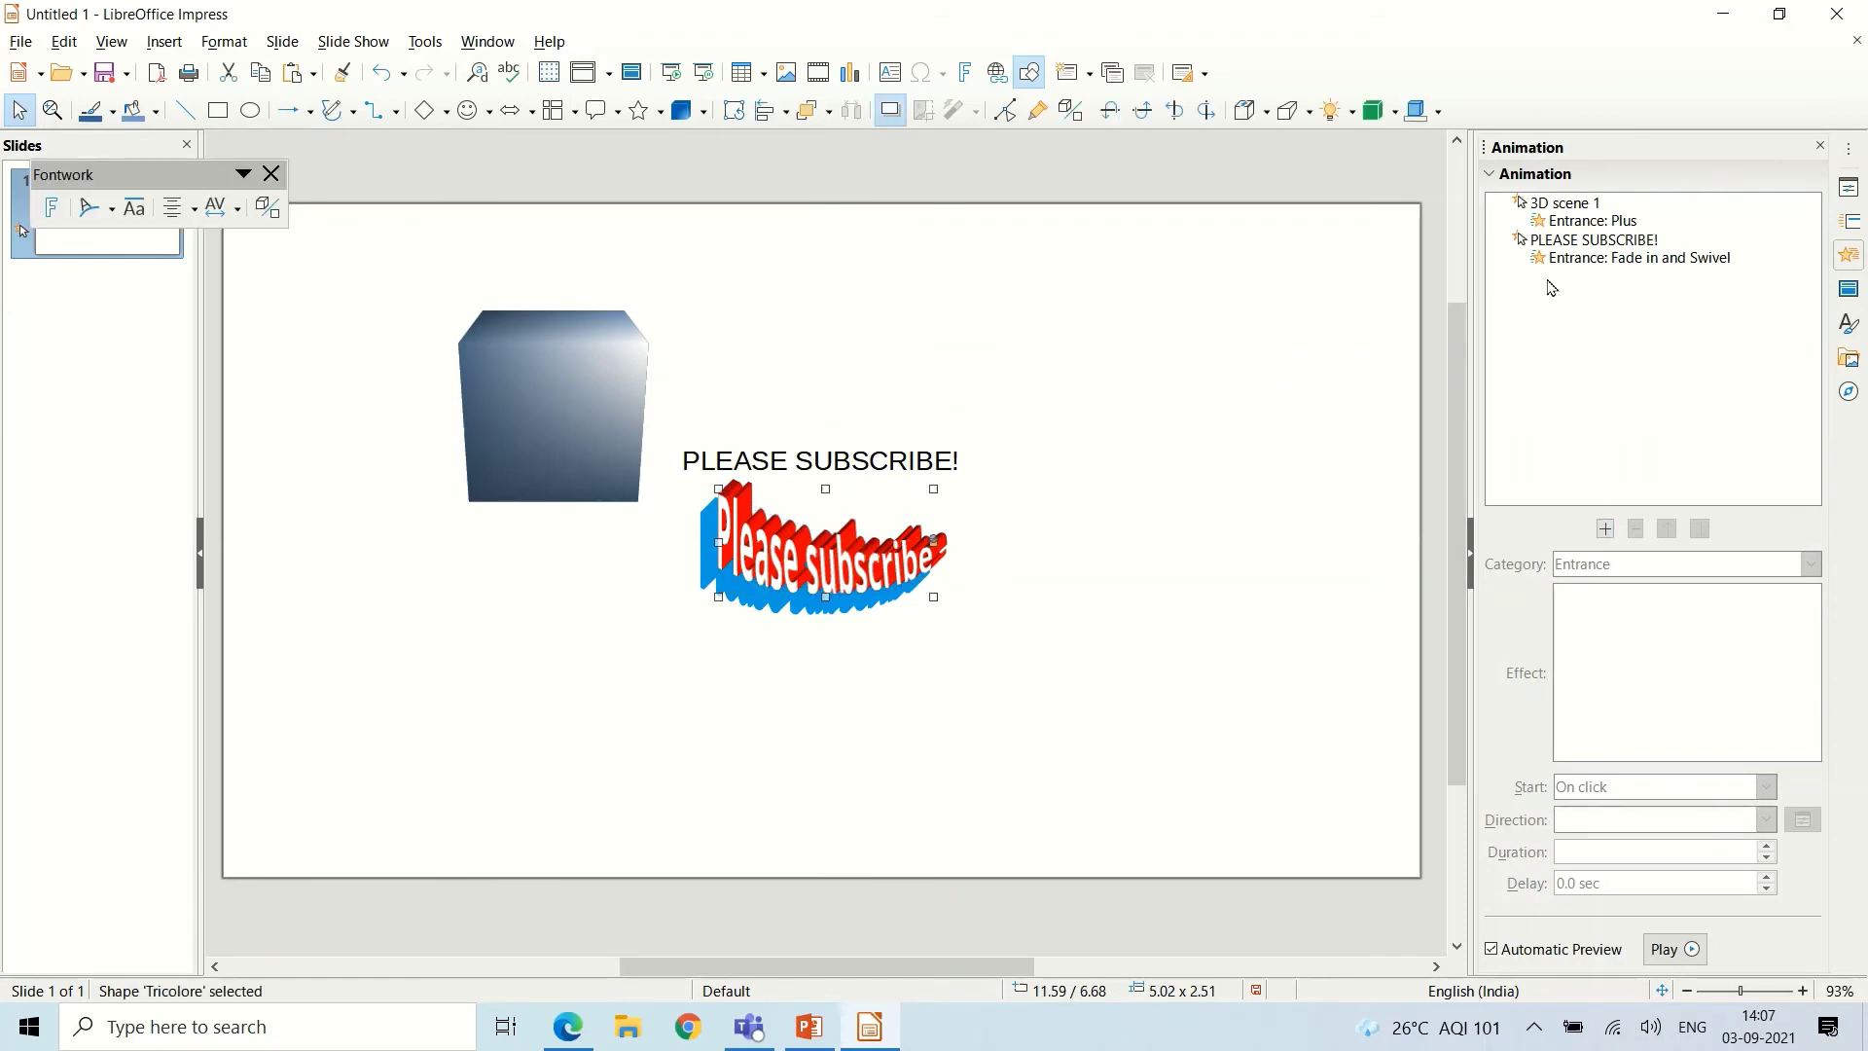